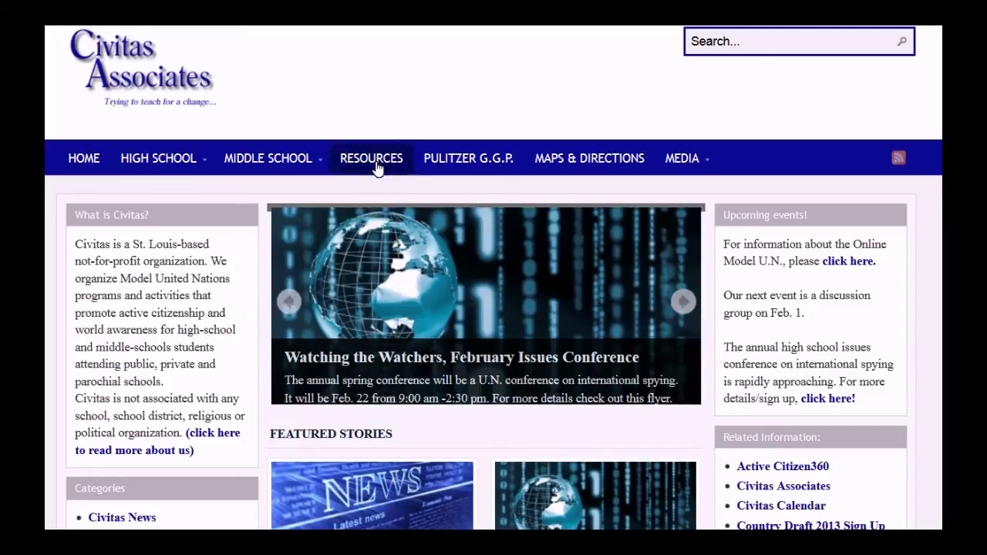
Download Blank-resolution-online.docx from the Civitas Resources handouts and open it in Word
left_click(377, 163)
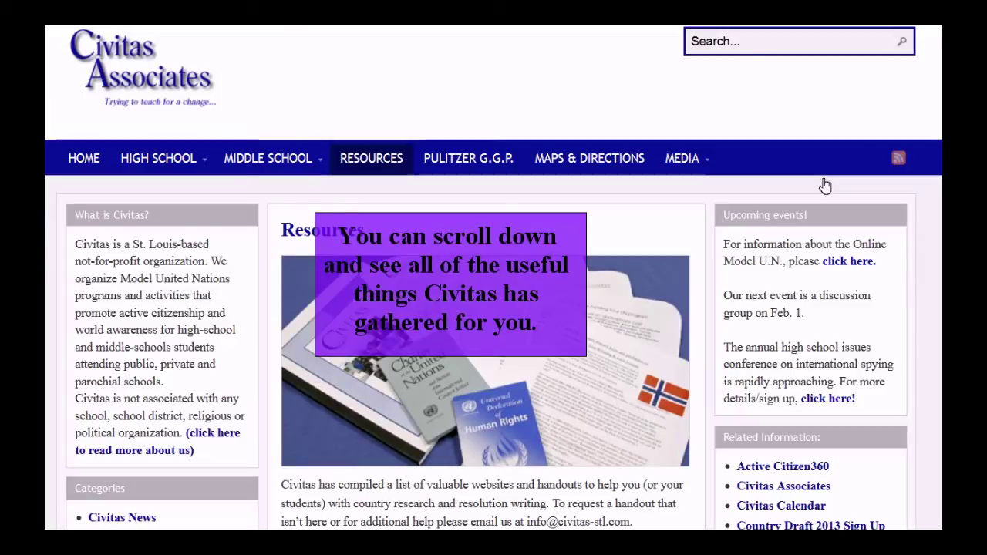
scroll(825, 186, "down", 1)
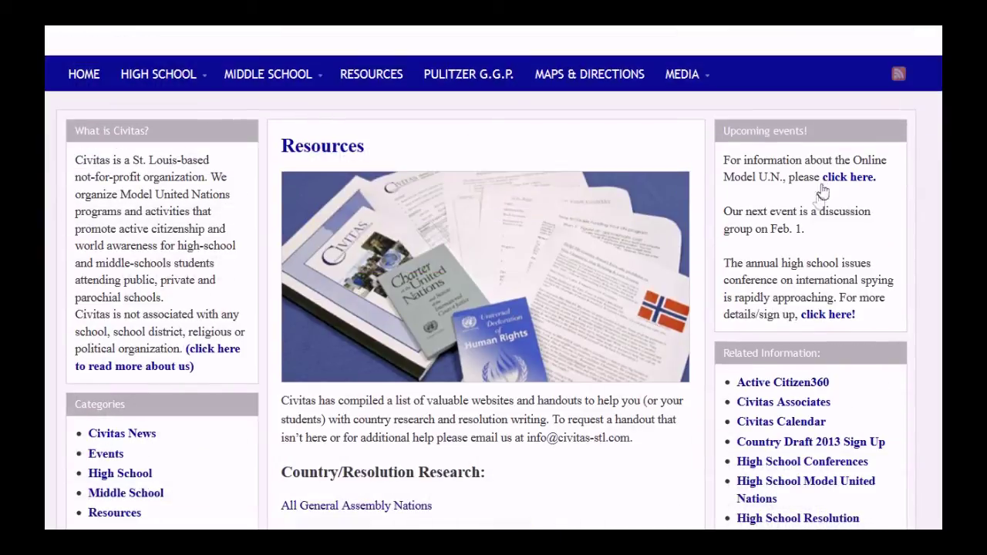
scroll(692, 341, "down", 1)
scroll(668, 332, "down", 1)
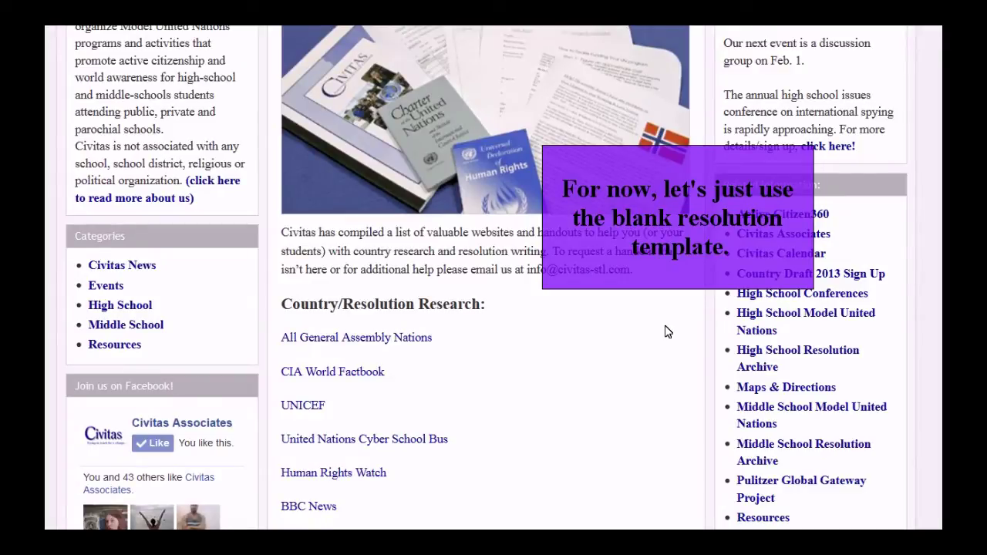
scroll(667, 332, "down", 1)
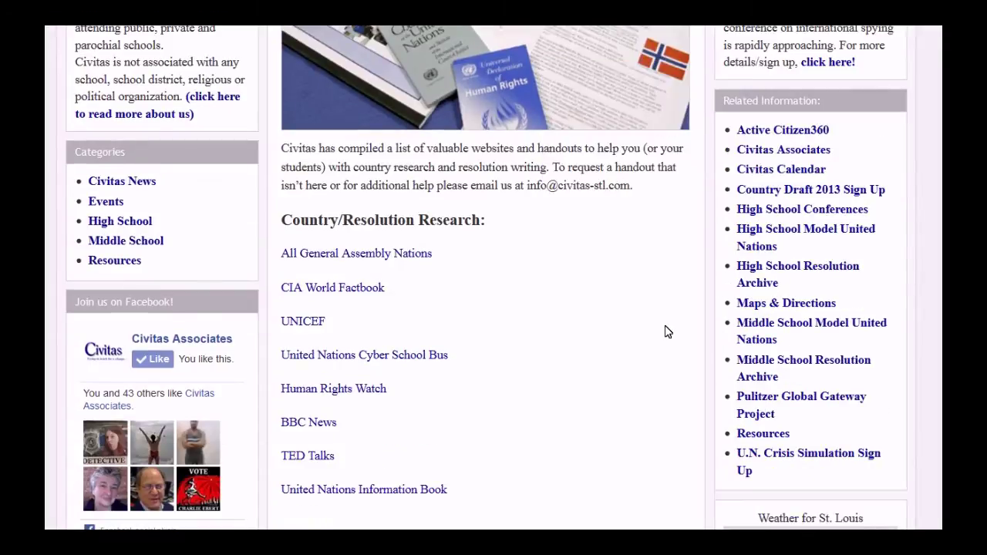
scroll(656, 321, "down", 2)
scroll(655, 322, "down", 1)
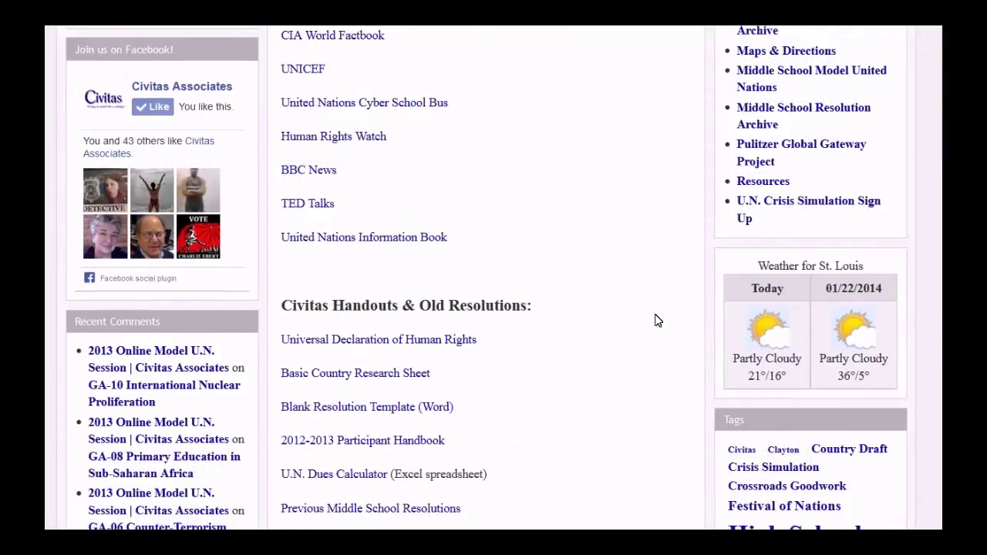
left_click(432, 409)
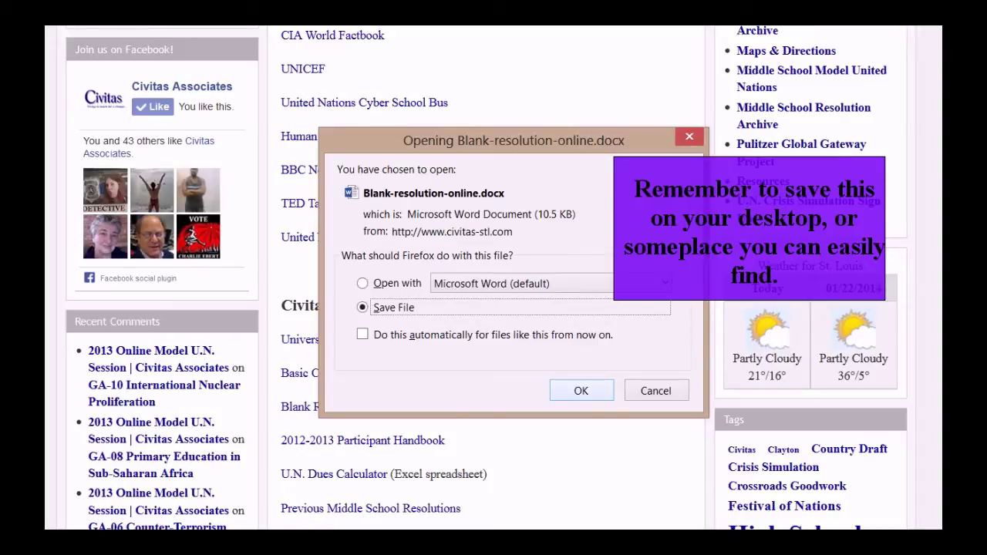
left_click(581, 390)
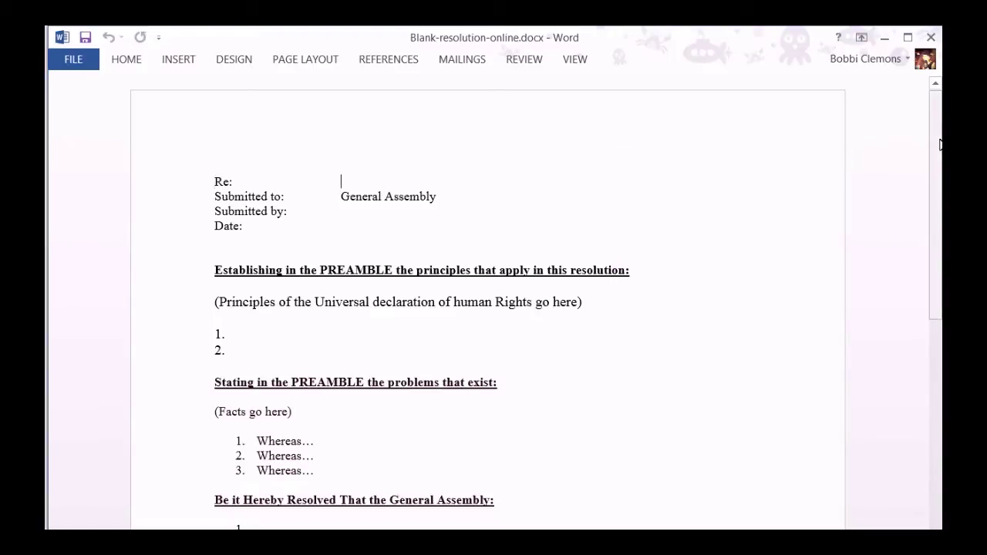
Fill in the header: Re: Reducing Infant Mortality, Submitted by: Norway, Date: Spring 2014
scroll(940, 145, "down", 1)
scroll(939, 145, "down", 1)
scroll(899, 238, "down", 1)
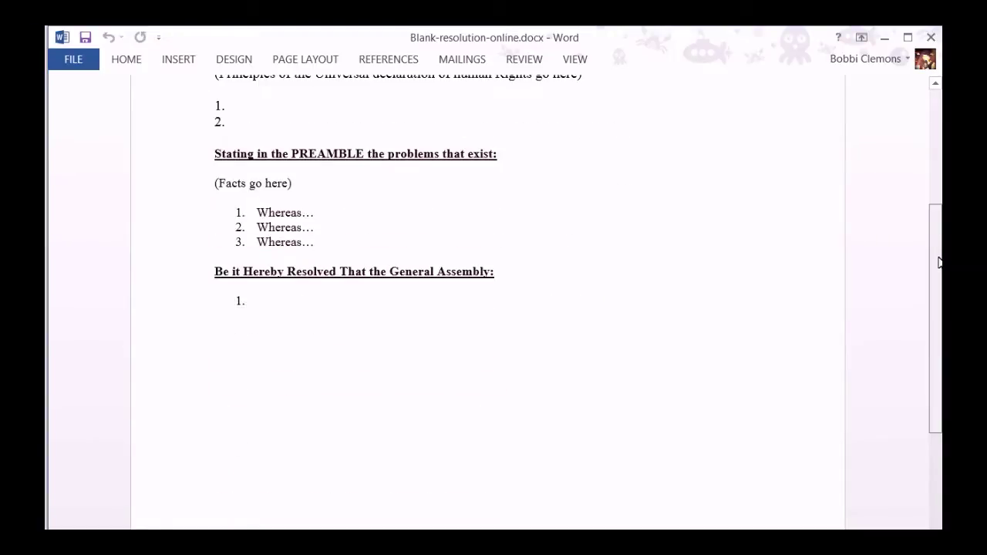
scroll(900, 239, "up", 3)
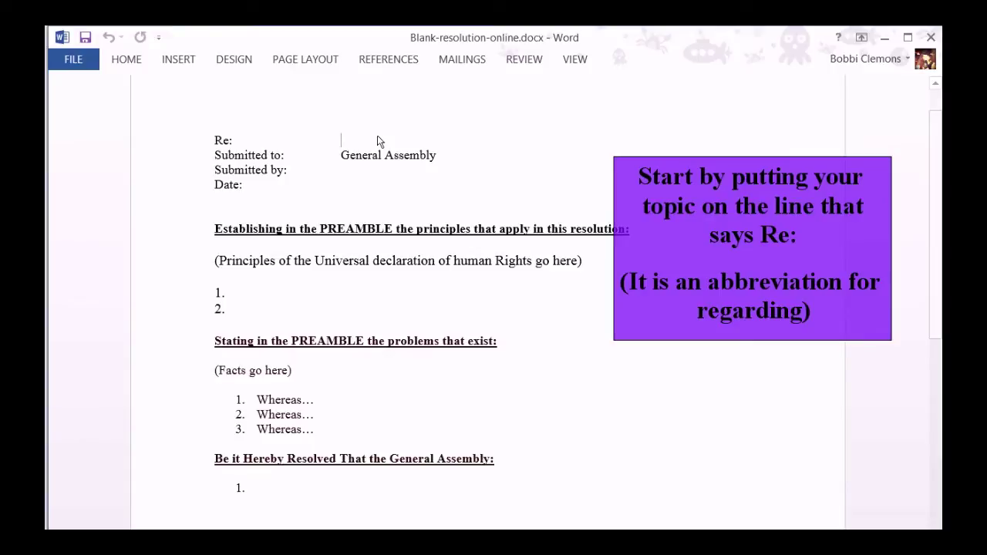
type("Reducing Infant Mortality")
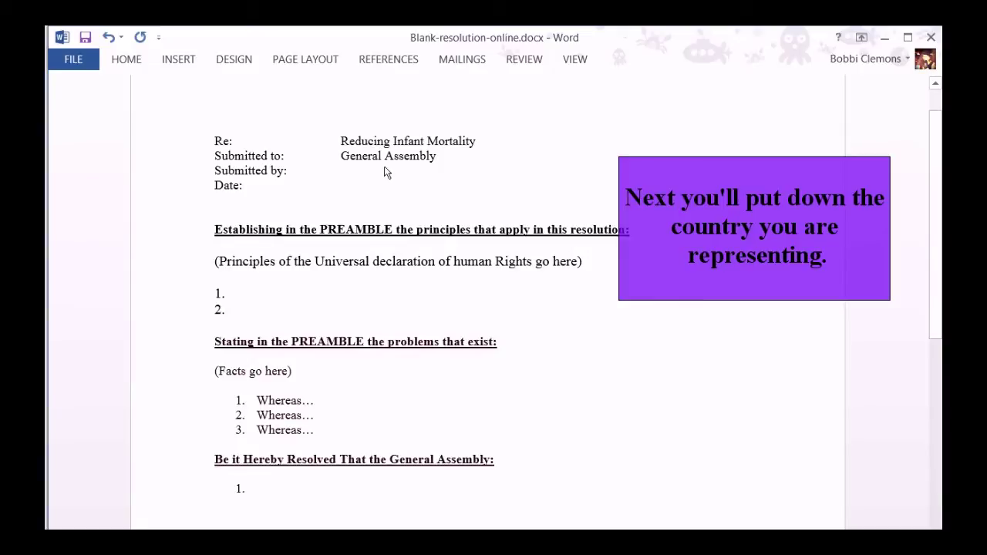
type("Norway")
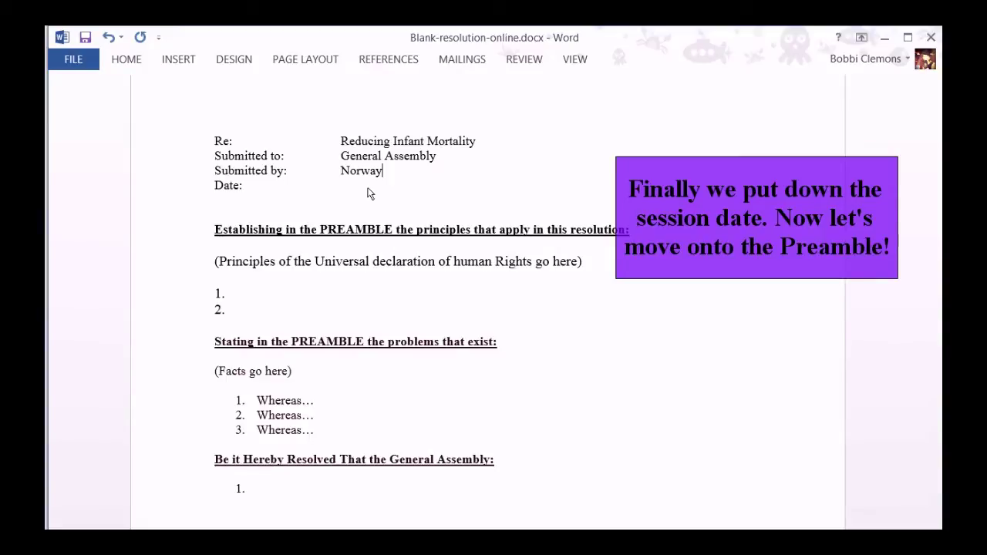
key("Down")
type("Spring 2014")
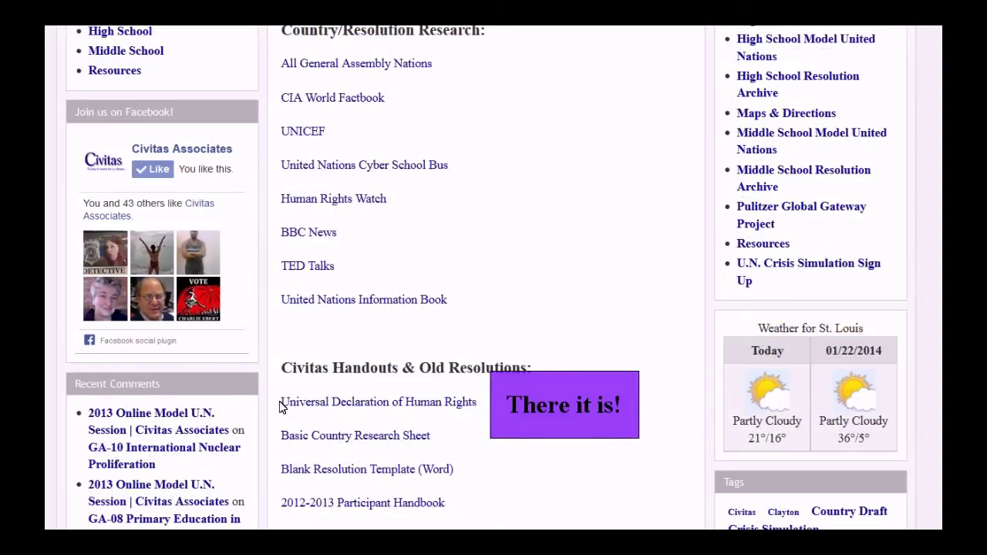
Open the Universal Declaration of Human Rights and select Article 3 to quote
left_click(280, 405)
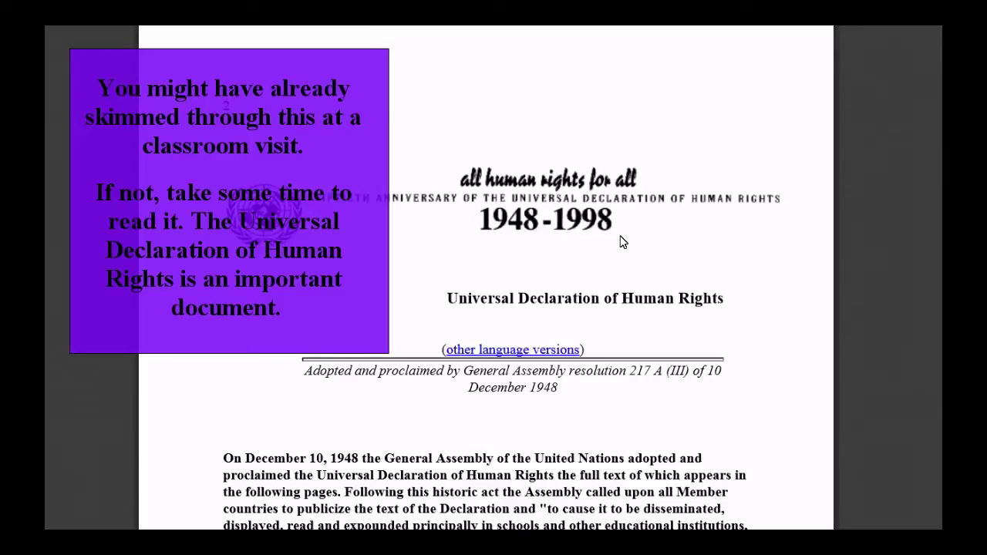
scroll(621, 242, "down", 10)
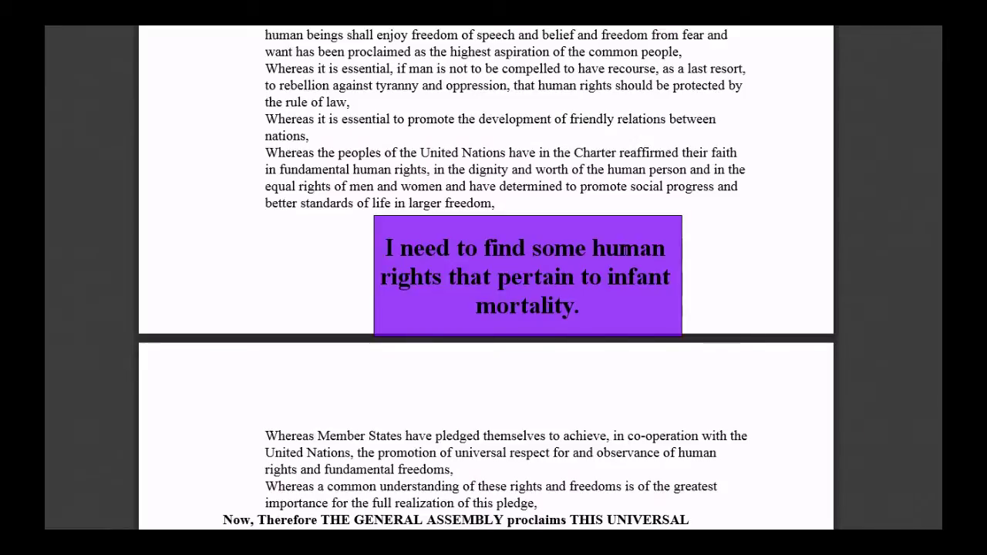
scroll(626, 248, "down", 7)
left_click_drag(626, 249, 606, 327)
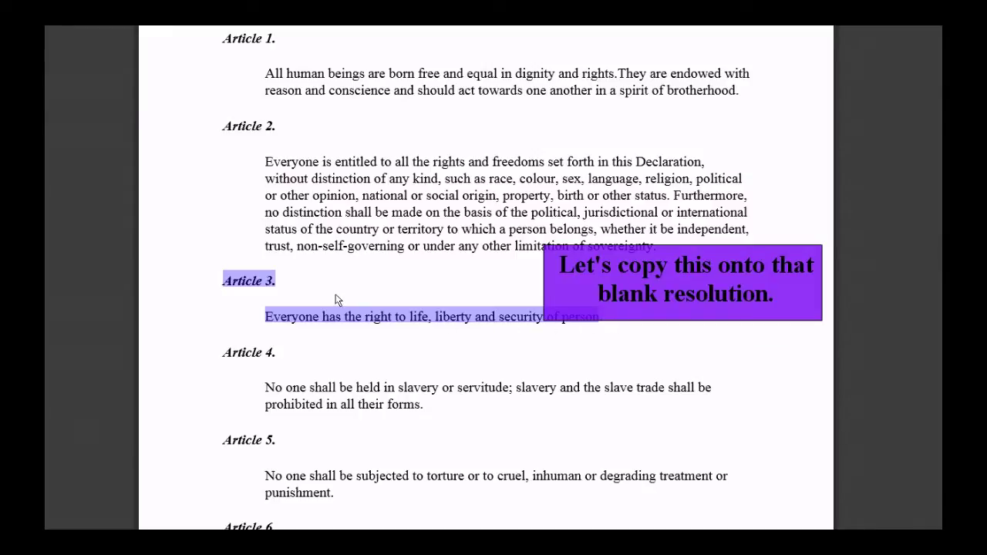
key("alt+Tab")
Write principle 1 quoting Article 3 on life, liberty and security, ending with ', and'
type("Article 3 of the ")
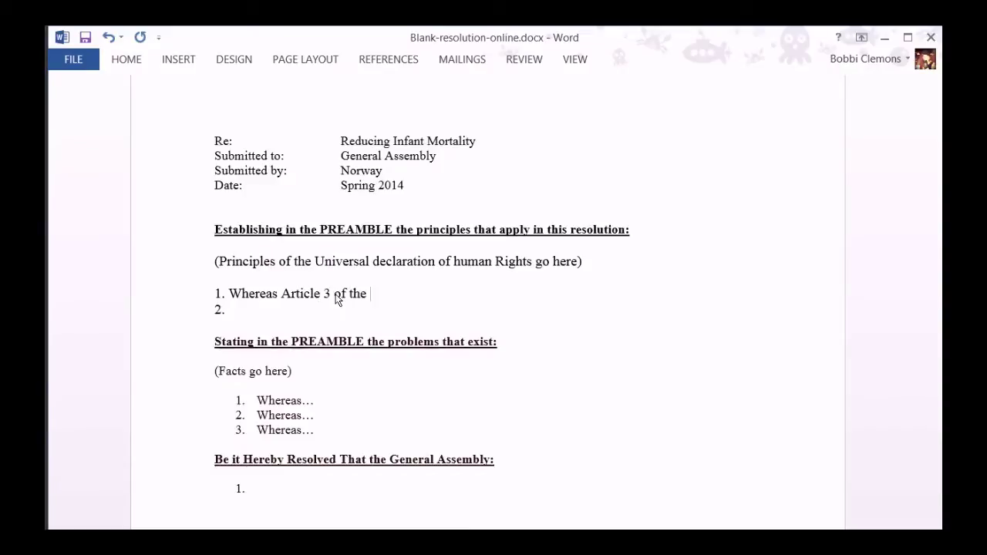
type("Universal Declaration of Human ")
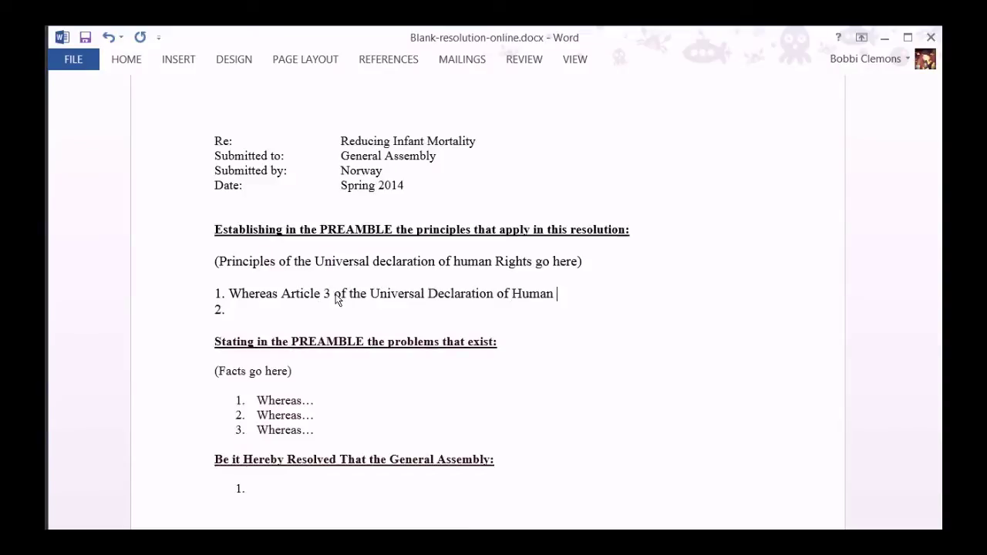
type("Rights states, “Everyone has the right to ")
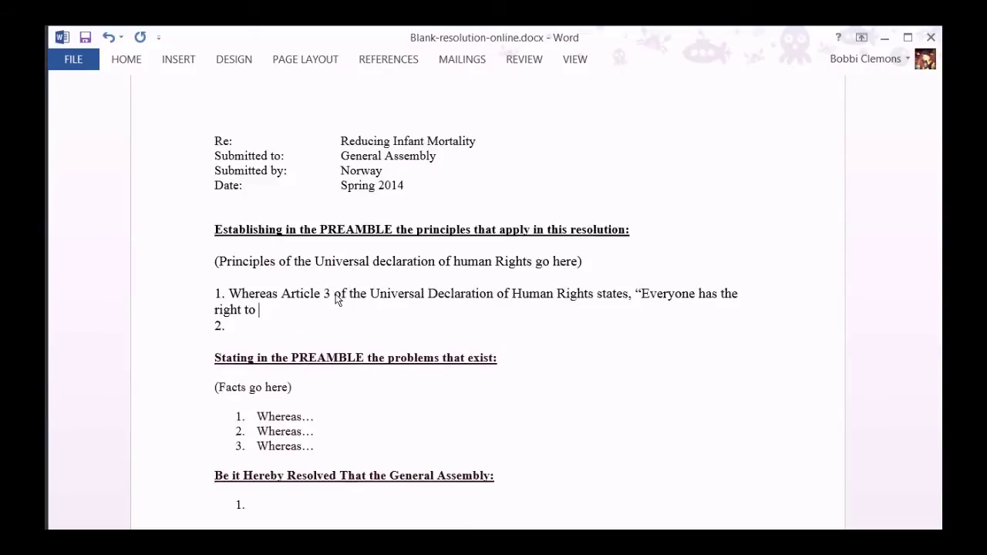
type("life, liberty, and security of person.”, and")
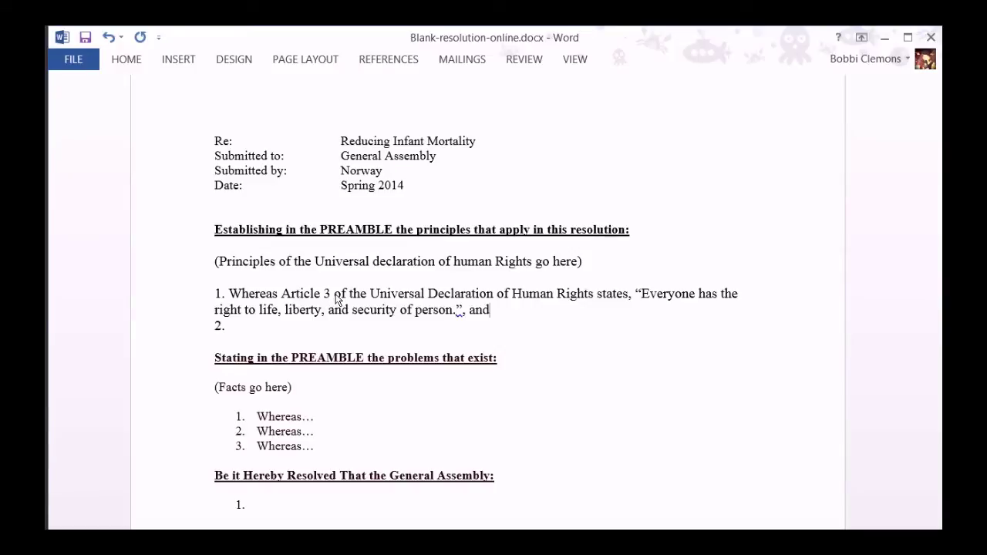
key("alt+Tab")
scroll(508, 179, "down", 3)
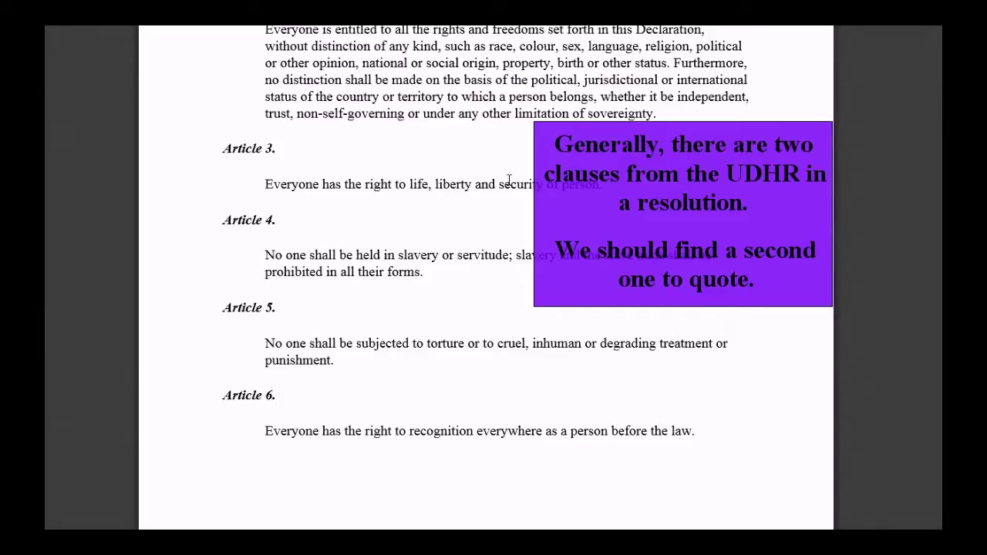
Locate Article 25 in the UDHR and begin principle 2 with 'Article 25, section 1 states'
scroll(508, 180, "down", 15)
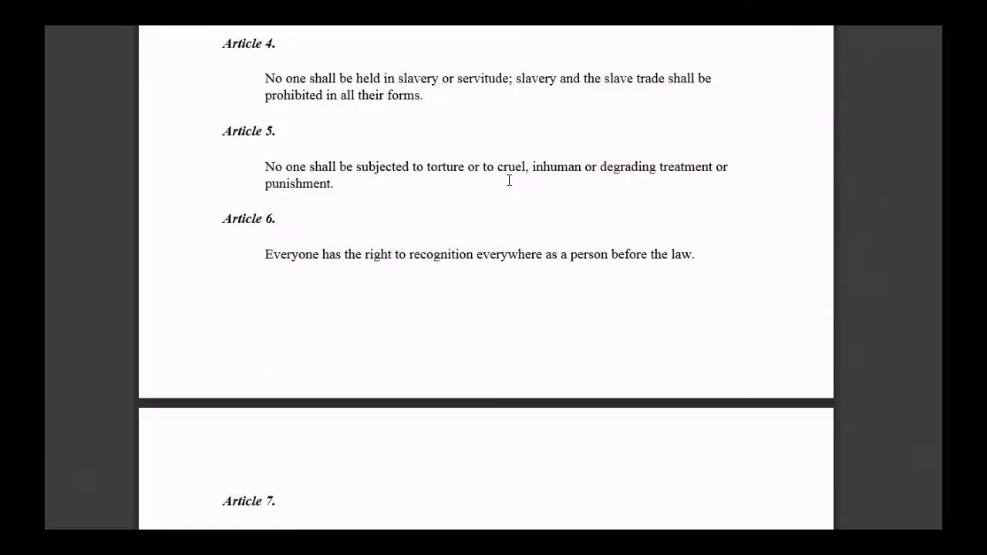
scroll(508, 185, "down", 20)
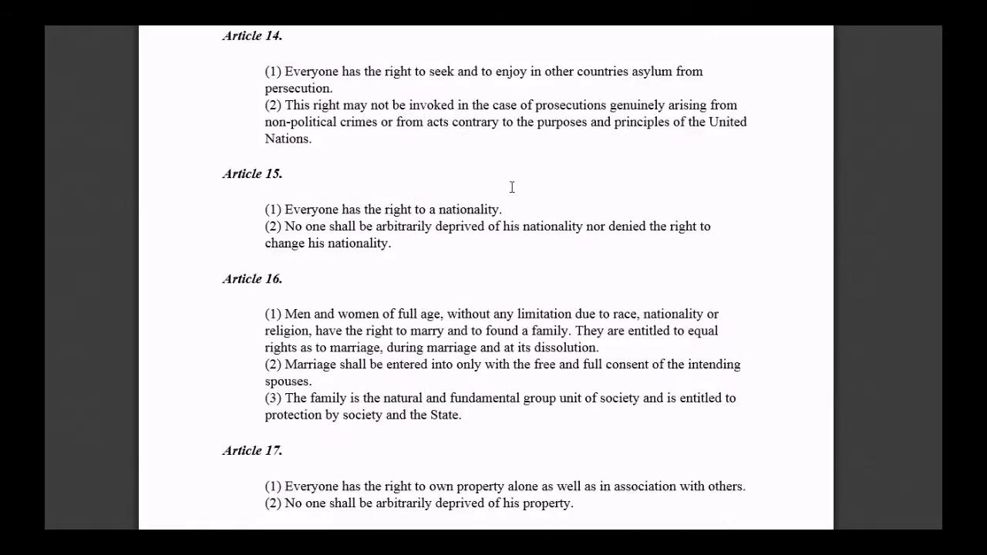
scroll(511, 186, "down", 8)
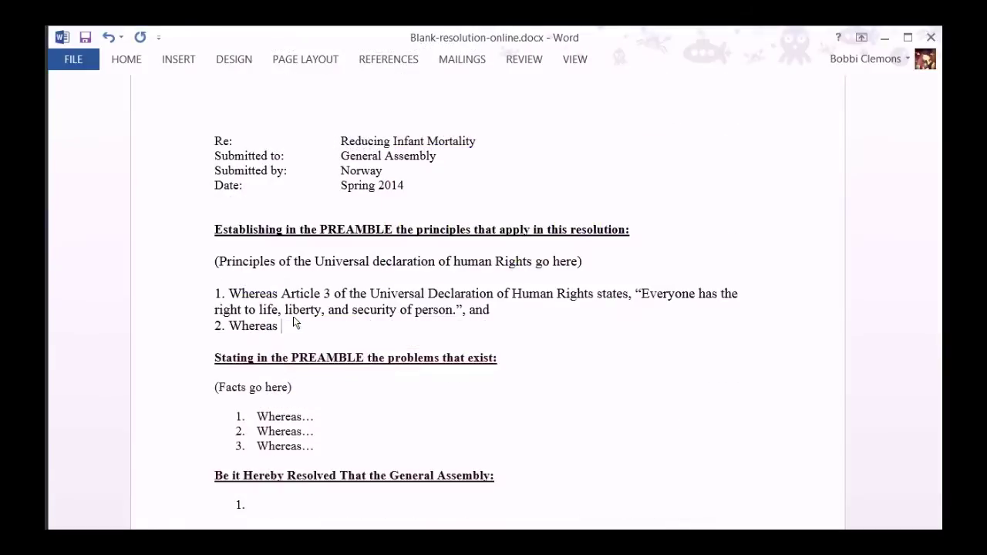
type("Article 25, section 1 states")
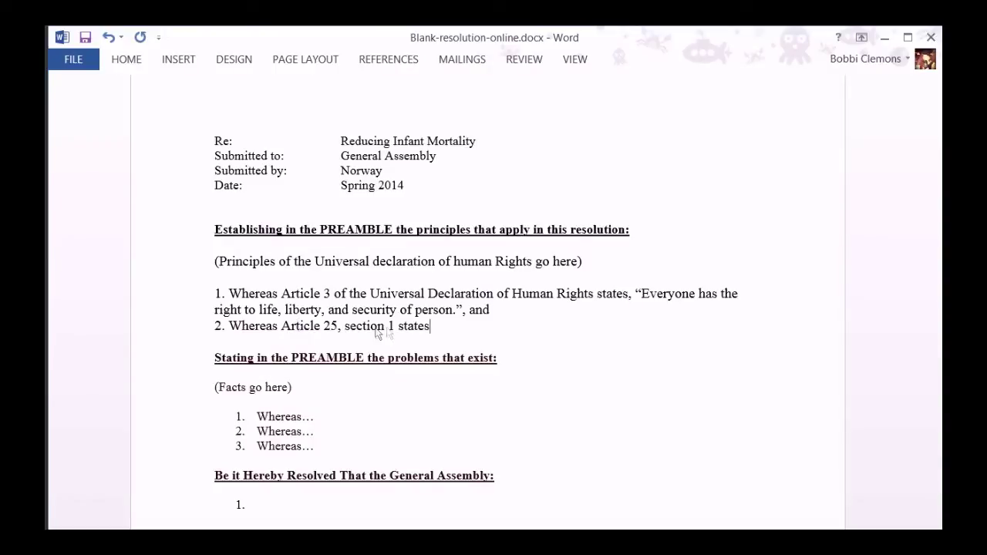
type(",...")
Scroll down to continue past the second principle clause
scroll(394, 327, "down", 2)
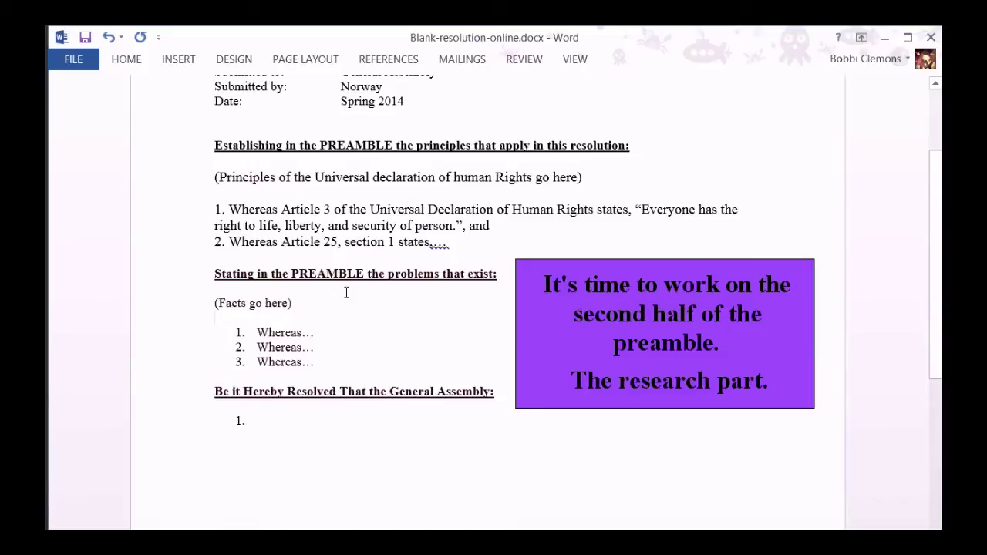
scroll(346, 293, "down", 1)
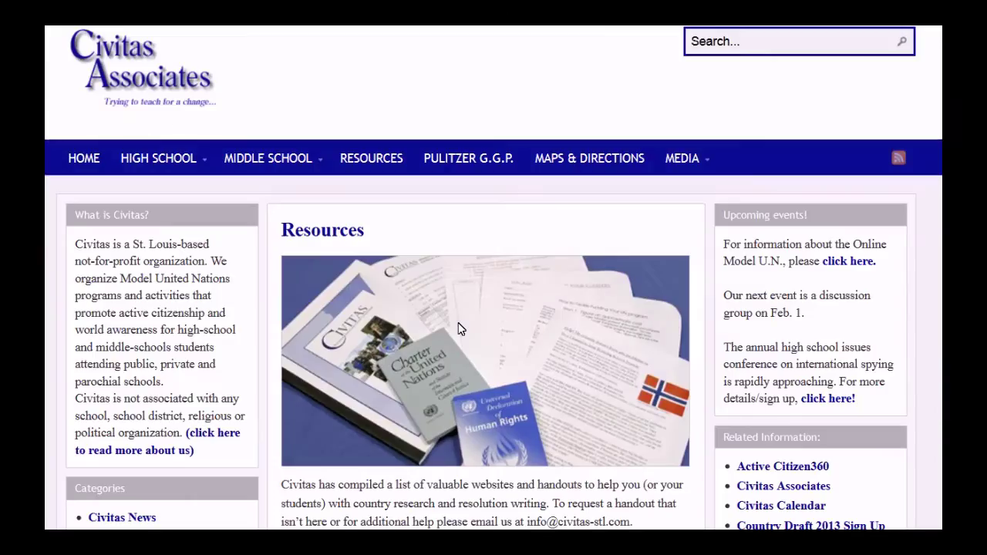
Open the CIA World Factbook's Infant Mortality Rate country comparison
scroll(576, 288, "down", 4)
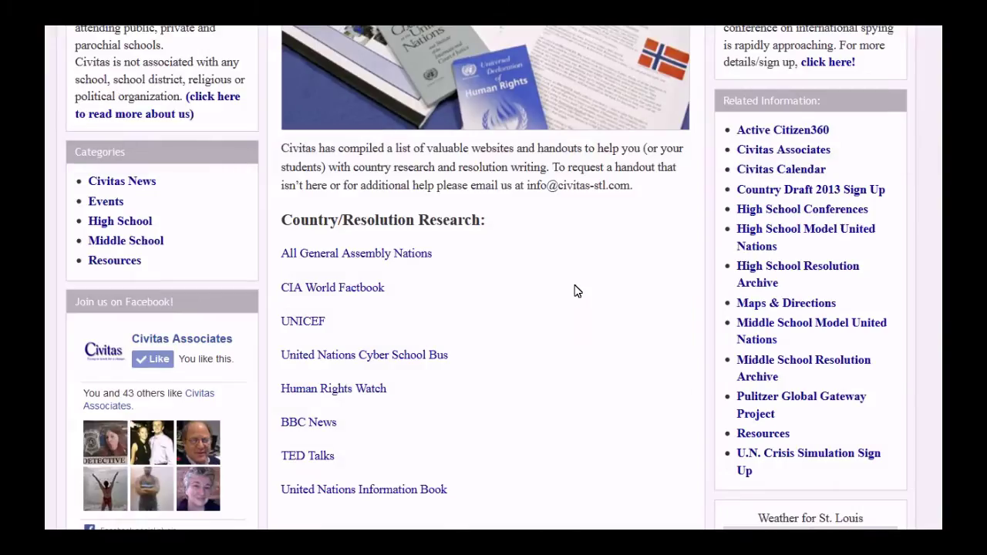
left_click(359, 287)
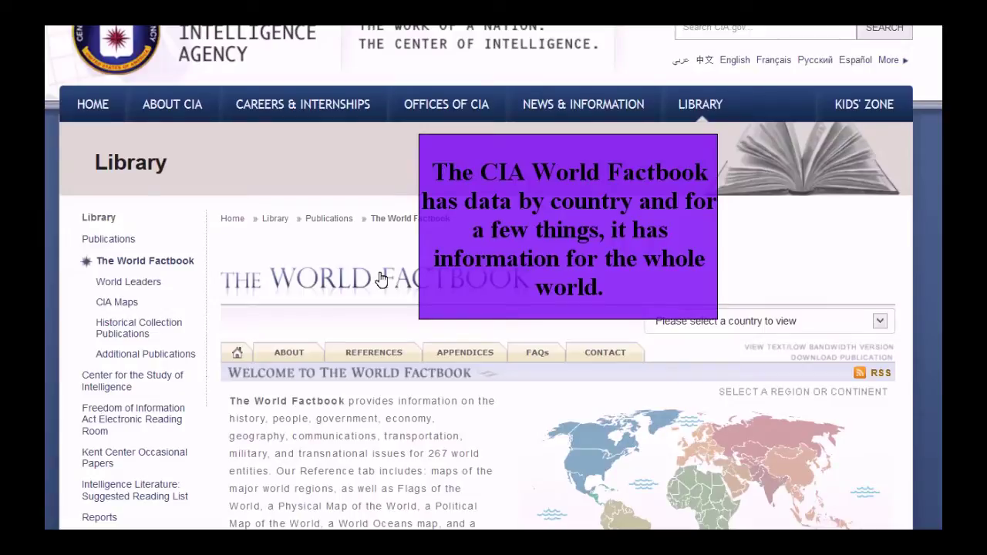
scroll(381, 279, "down", 1)
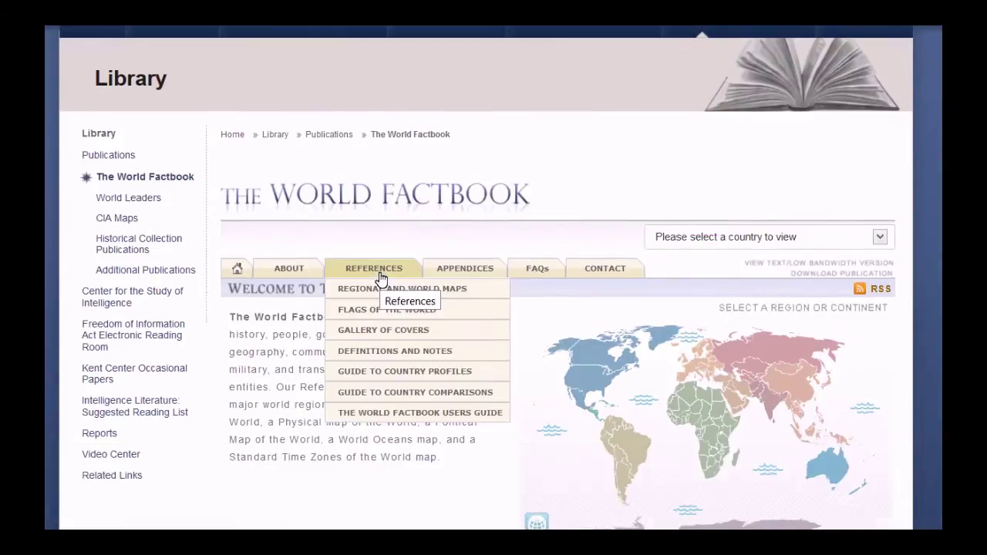
left_click(375, 392)
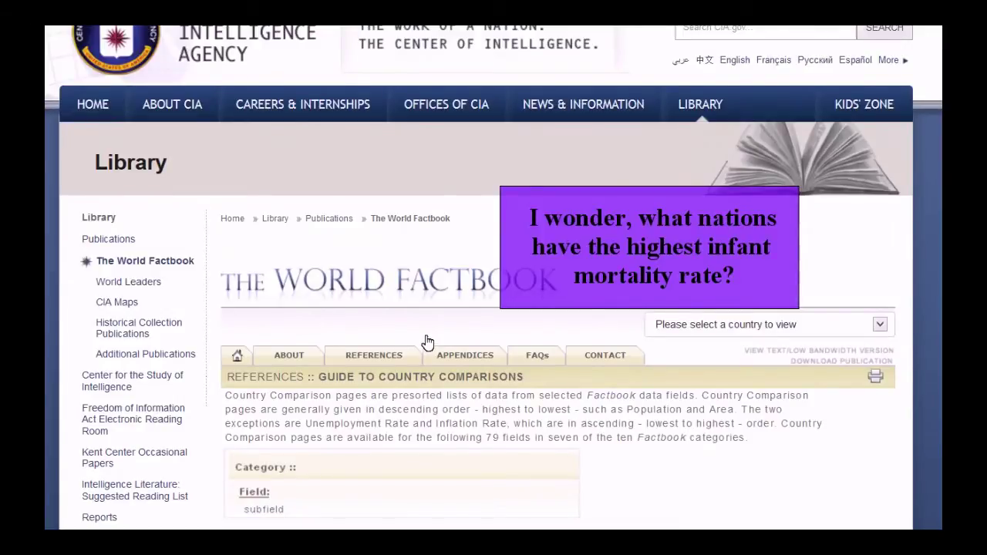
scroll(428, 342, "down", 4)
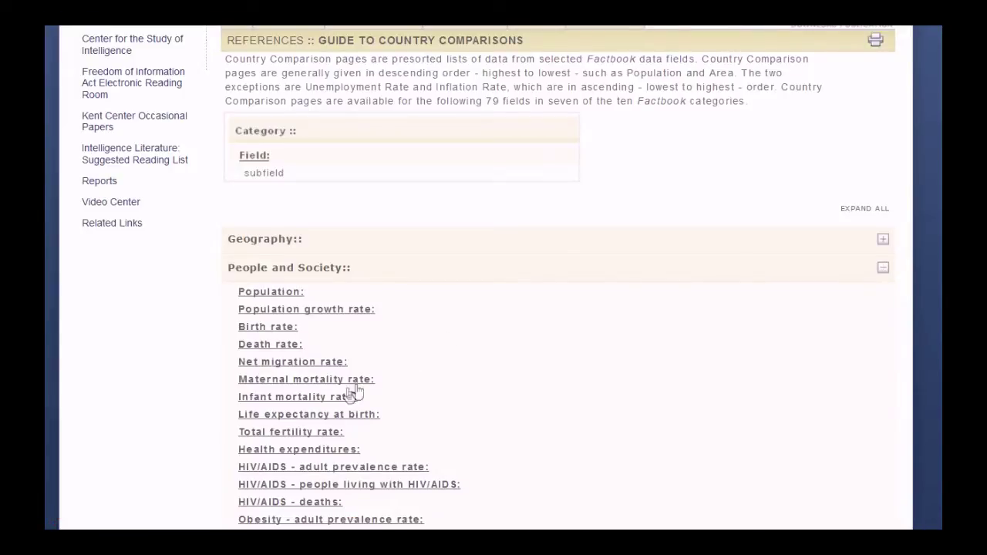
left_click(309, 398)
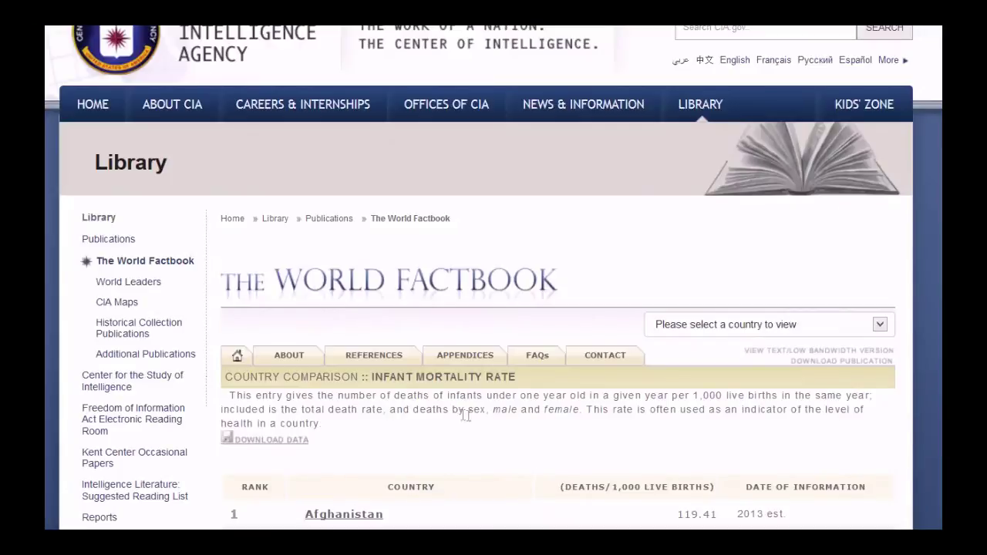
Check the top-ranked countries and start fact 1: 'Alarmed that in Afghanistan, Mali, and Somalia'
scroll(837, 422, "down", 2)
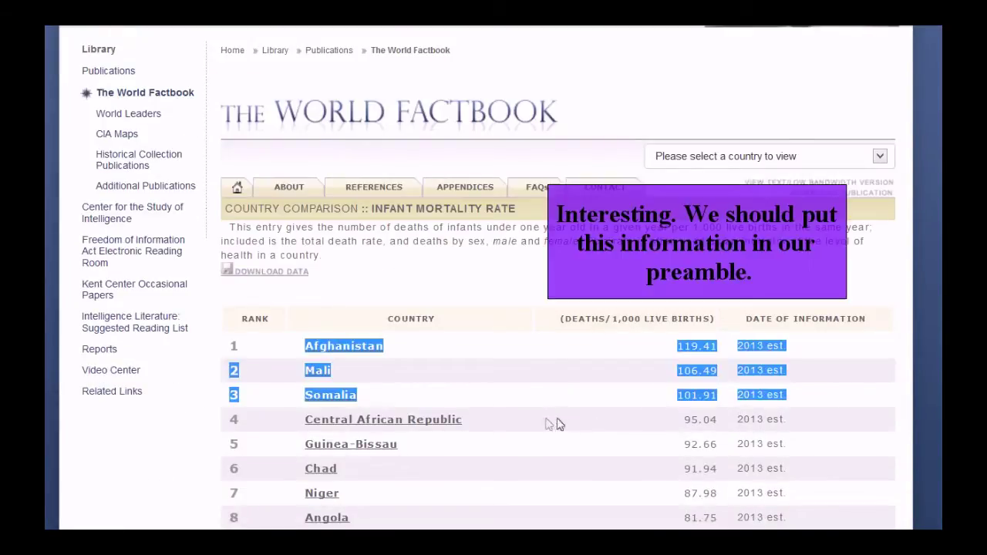
left_click(816, 406)
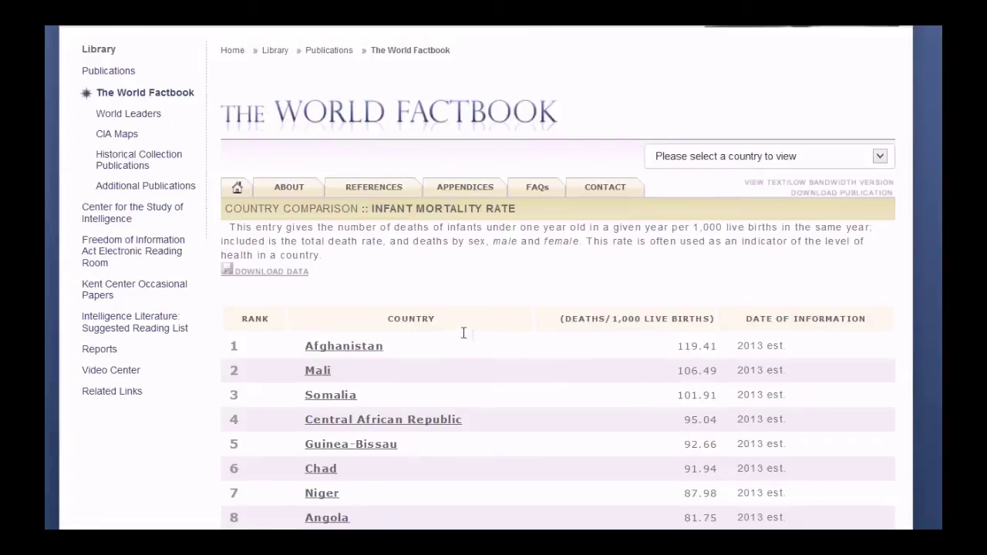
key("alt+Tab")
type("Alarmed that in Afghanistan, Mali, and Somalia")
Finish fact 1: their infant mortality is the world's highest, over 100 per 1,000
type("the infant")
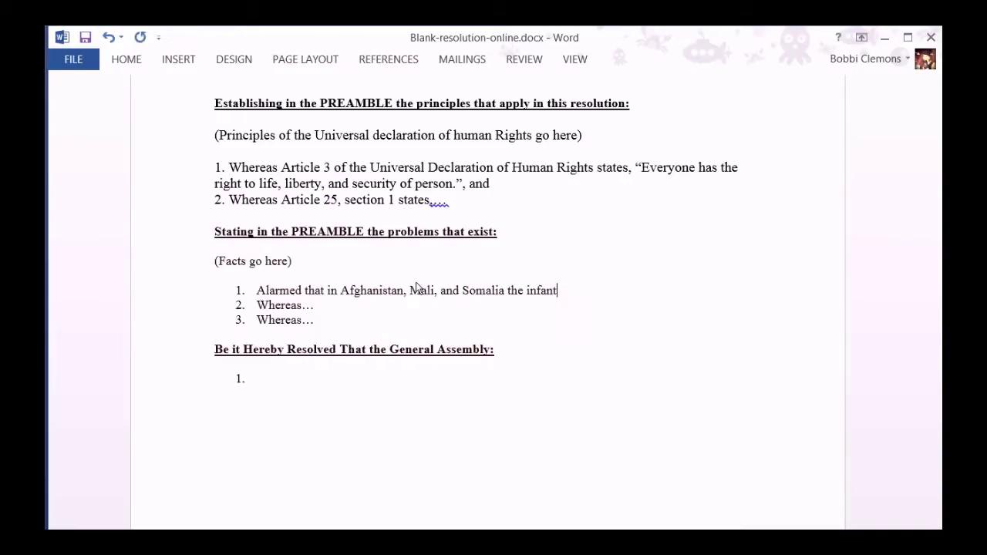
type(" mortality rate is the highest in the world, which means that more than 100")
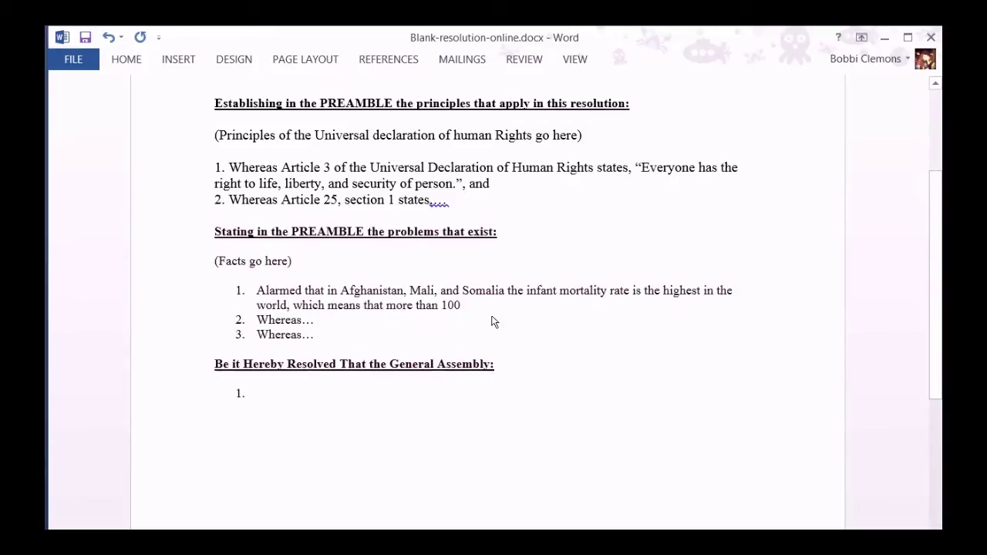
type(" (out of every 1,000) children die at childbirth or before the age of five,")
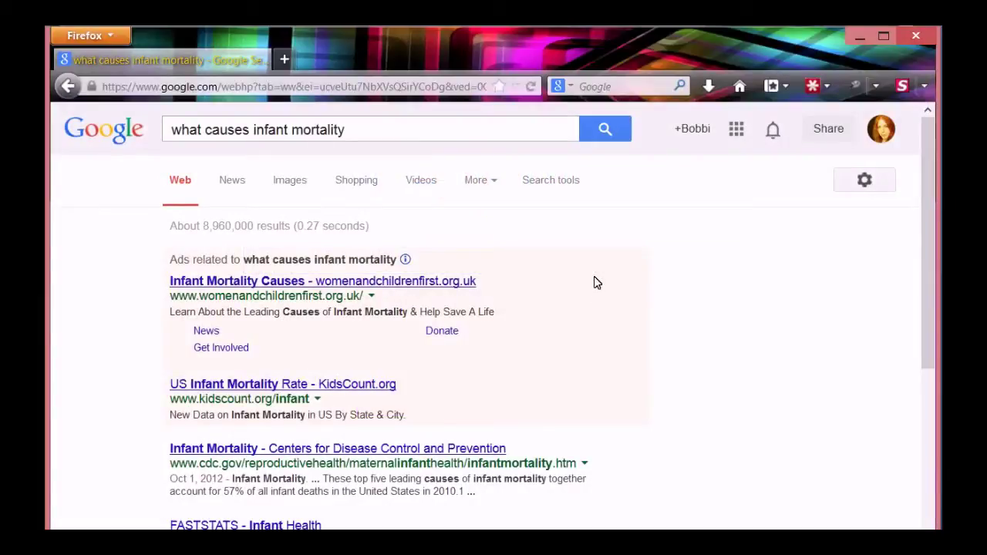
Write fact 2: infant deaths are mainly caused by treatable diseases like measles and malaria
scroll(262, 446, "down", 2)
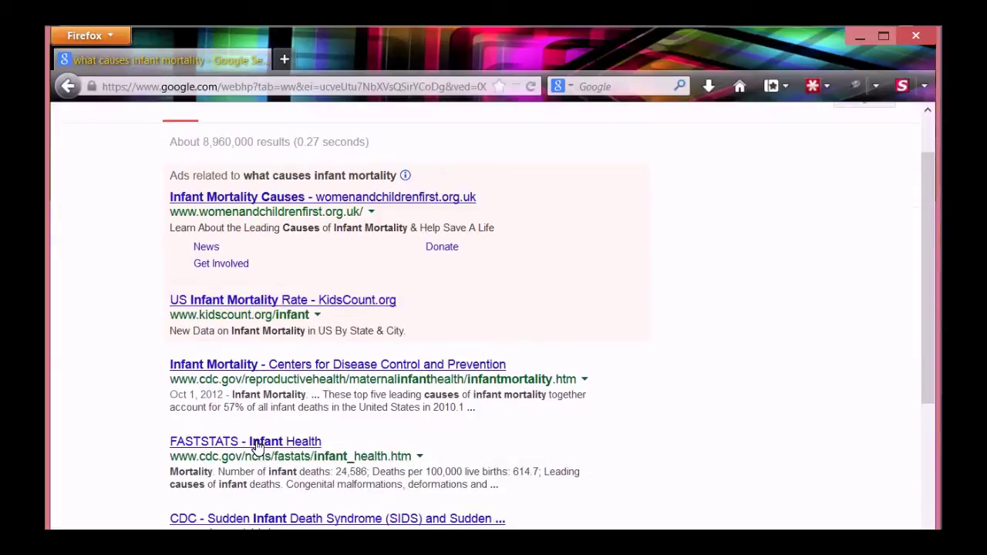
scroll(484, 369, "down", 4)
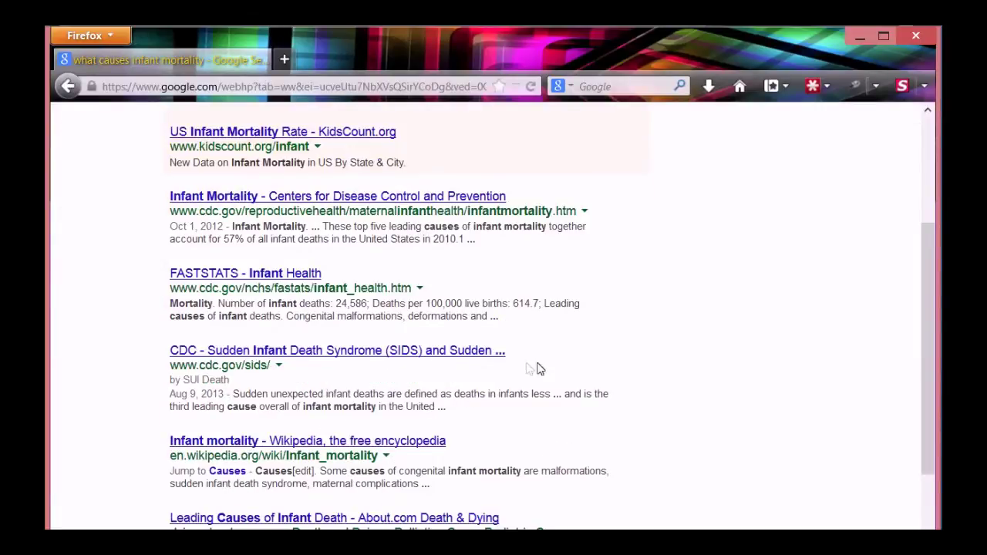
scroll(538, 369, "down", 8)
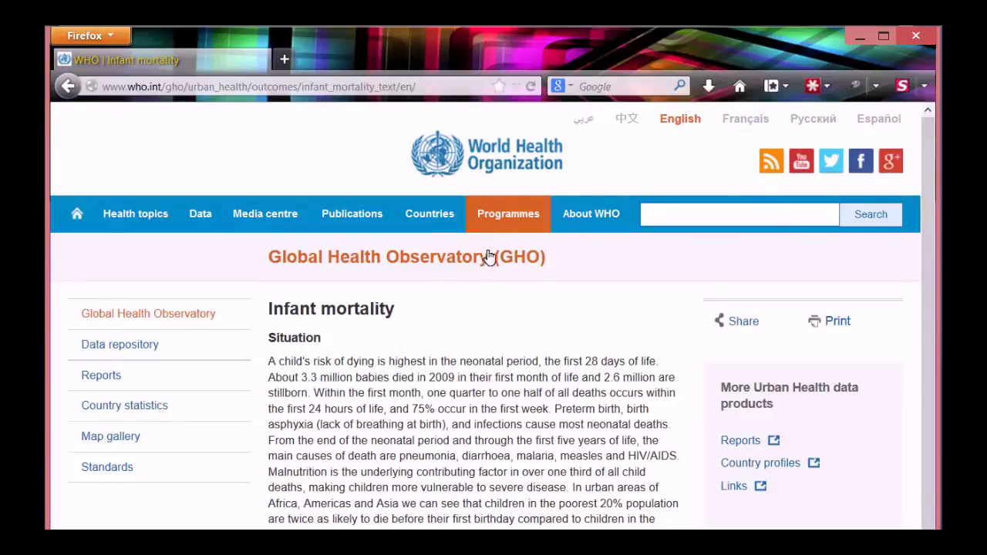
scroll(606, 457, "down", 2)
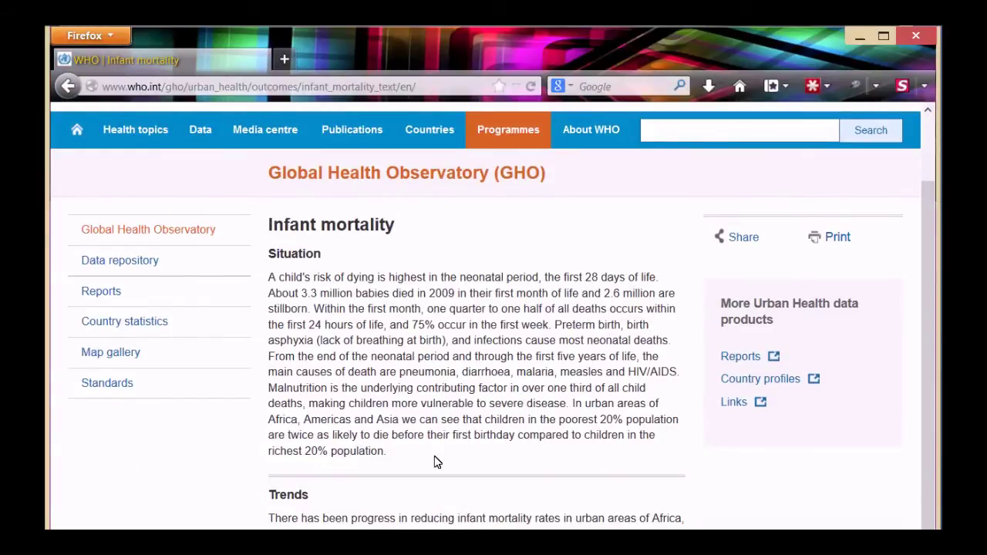
scroll(587, 394, "down", 3)
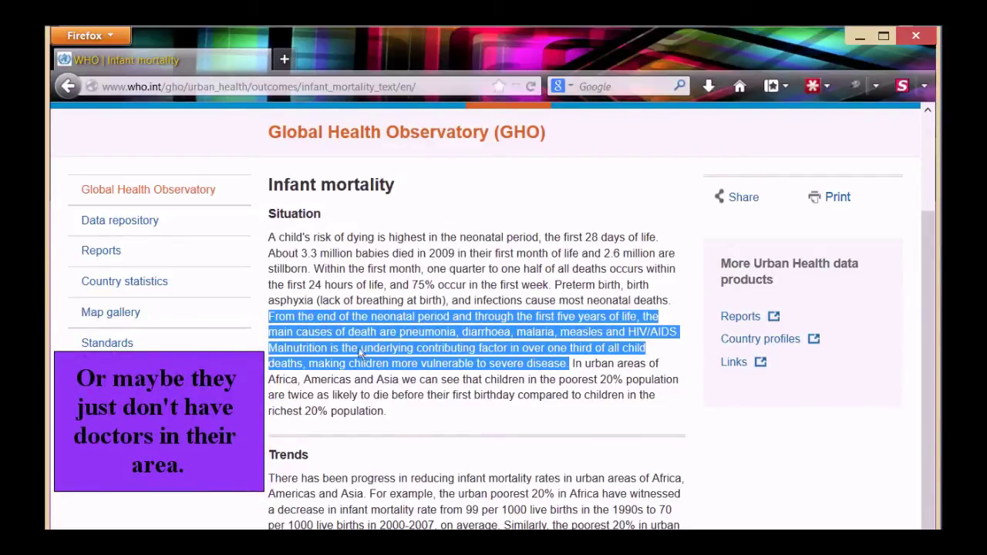
key("alt+Tab")
type("the main causes of infant mortality are treatable diseases such")
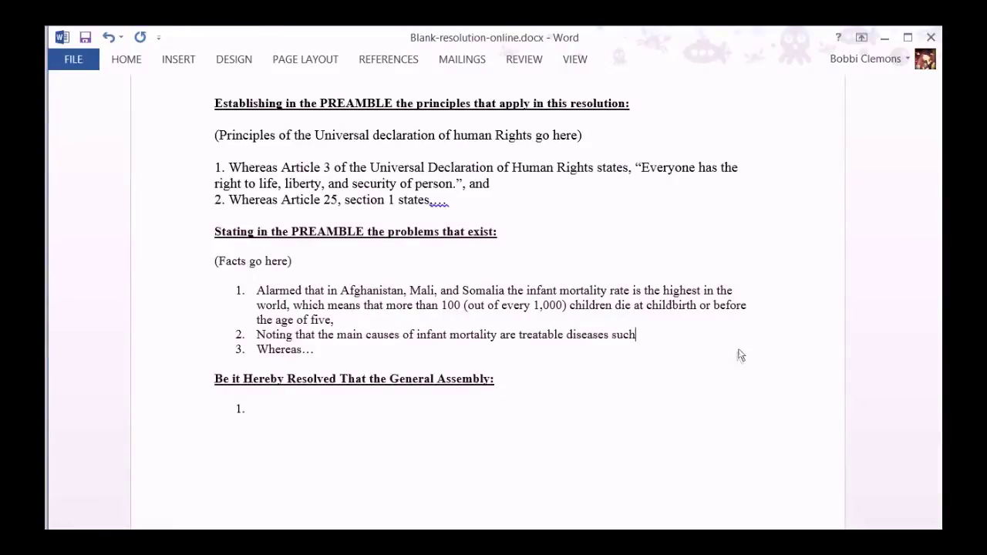
type(" as measles, malaria, and pneumonia, and")
Replace item 3's Whereas placeholder with 'Recognizing that this occurs in poverty stricken nations…'
triple_click(349, 377)
key("BackSpace")
type("Recogni")
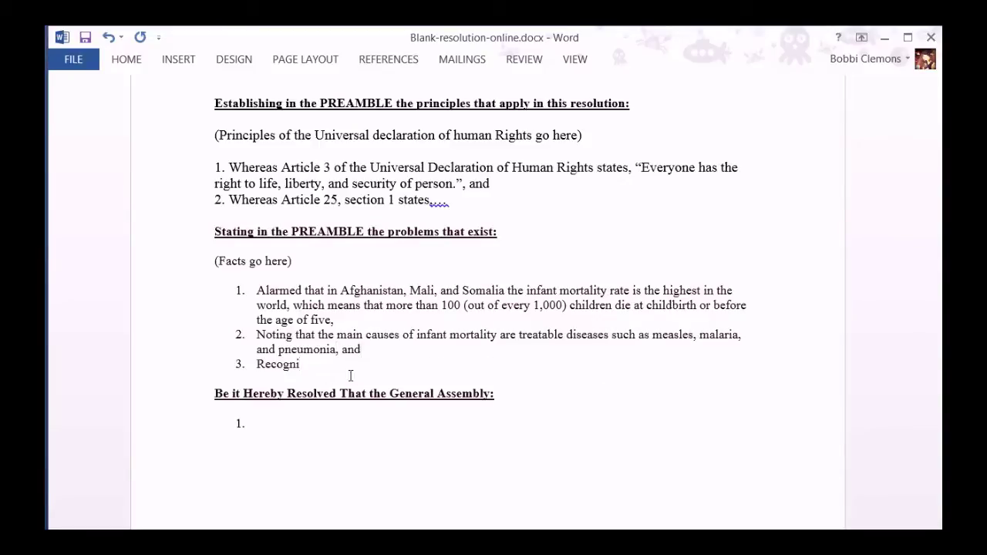
type("zing")
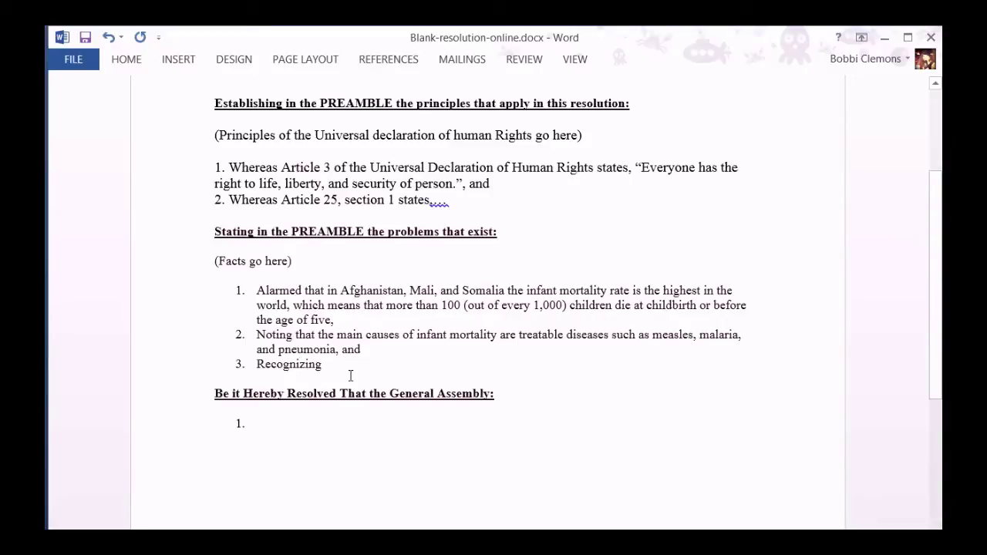
type(" that this occurs in poverty stricken nations where healthcare and doctors are scarce")
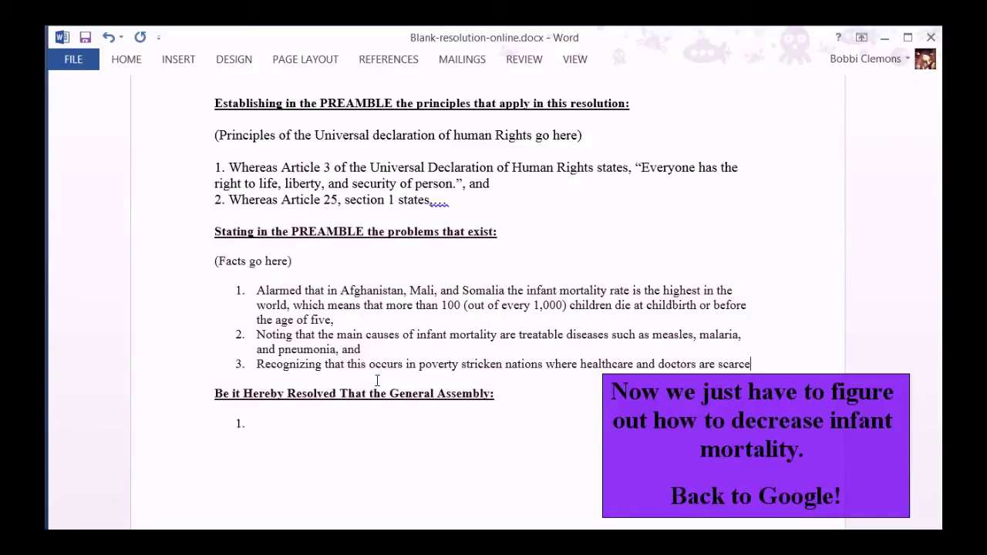
Back in Firefox, run a Google search for 'how to decrease infant mortality in afghanistan'
key("alt+Tab")
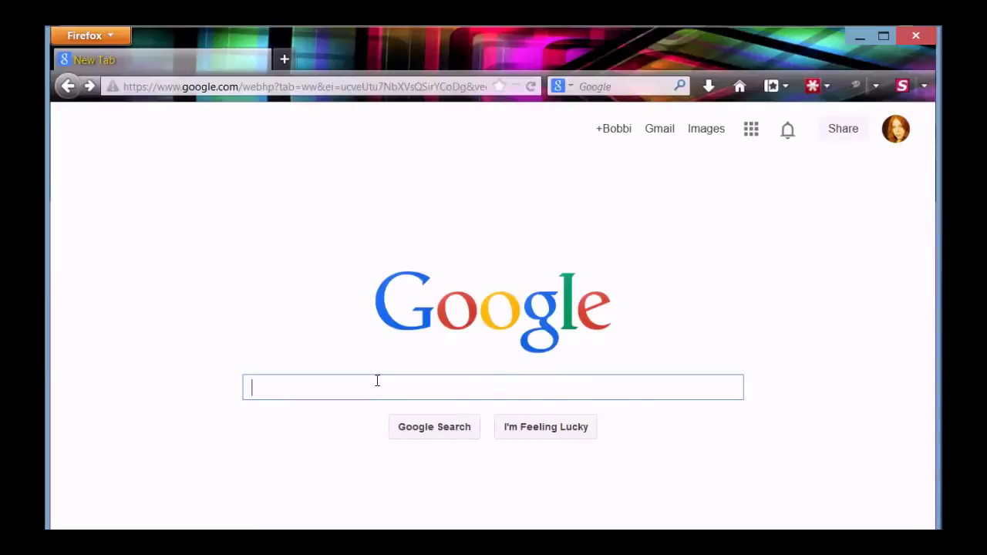
type("how to decrease infant mortality")
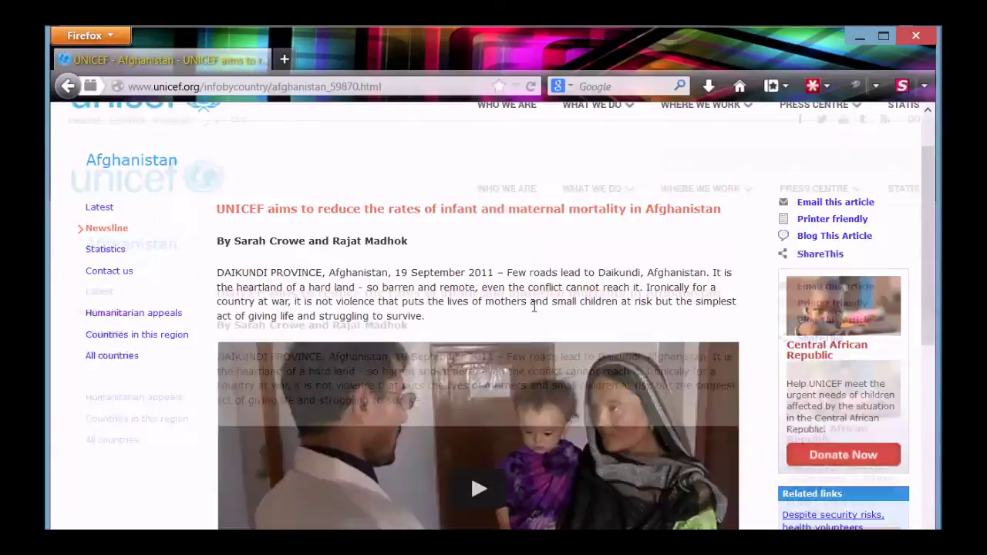
Highlight UNICEF's passages on births outside health facilities, child brides and poverty, and water and sanitation
scroll(547, 312, "down", 6)
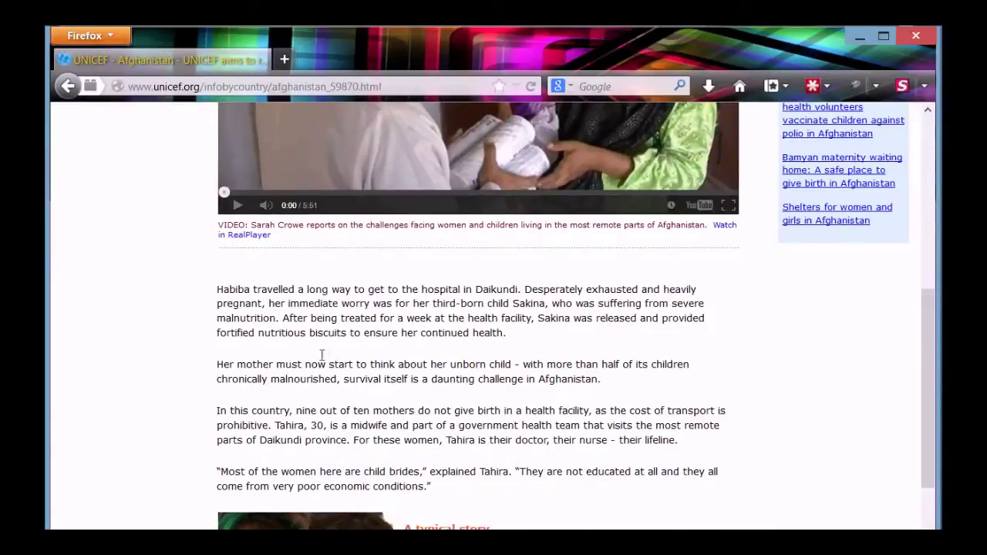
scroll(322, 354, "down", 2)
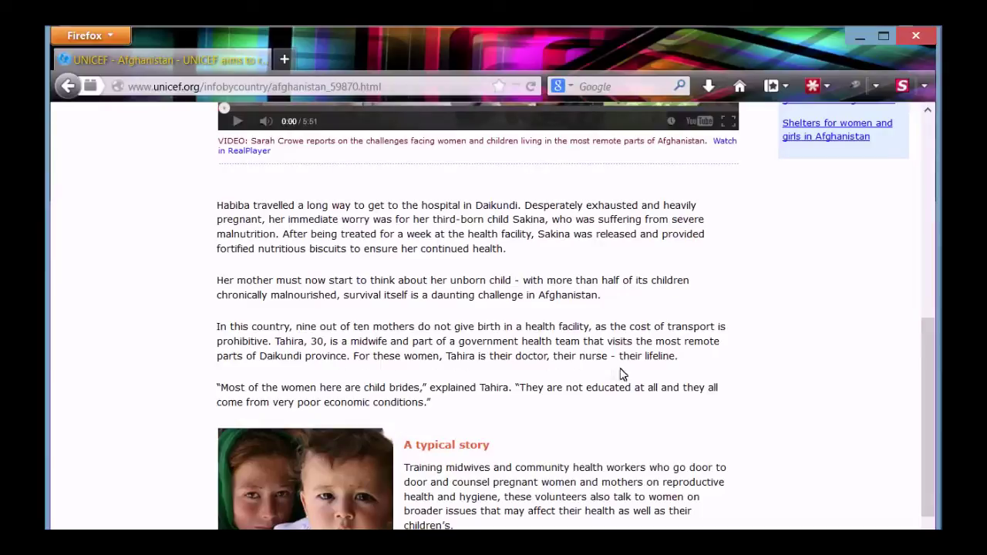
triple_click(673, 366)
scroll(631, 360, "down", 2)
triple_click(586, 342)
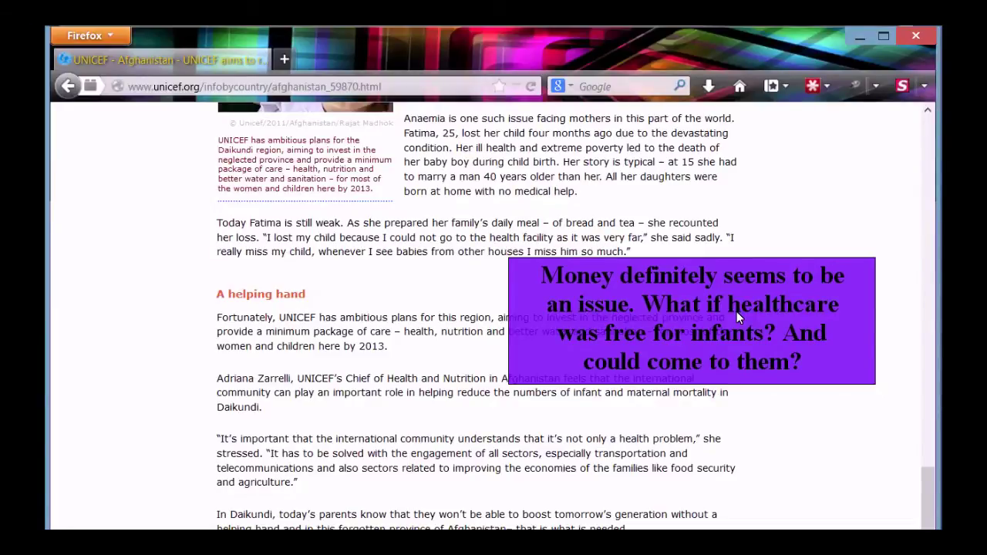
scroll(736, 311, "down", 1)
left_click_drag(404, 266, 644, 265)
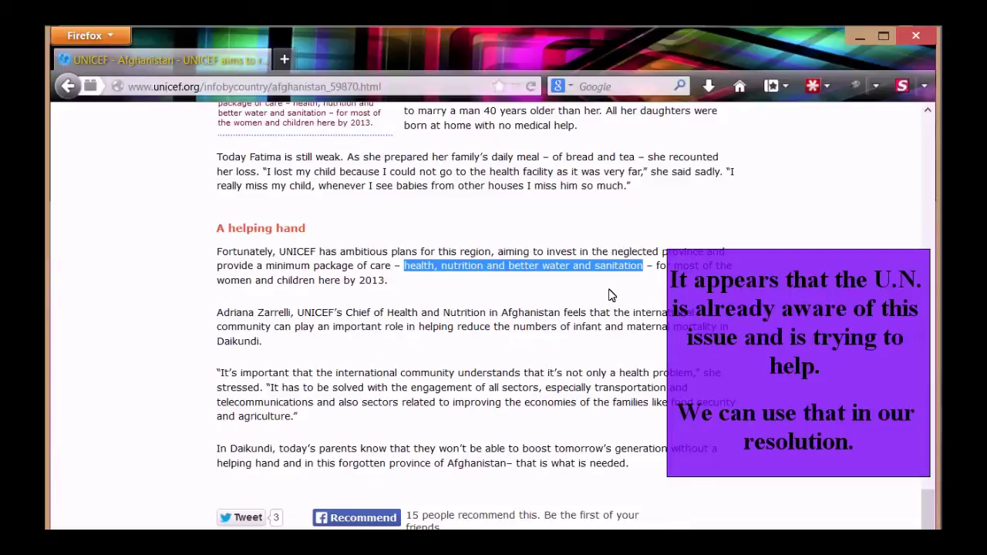
key("alt+Left")
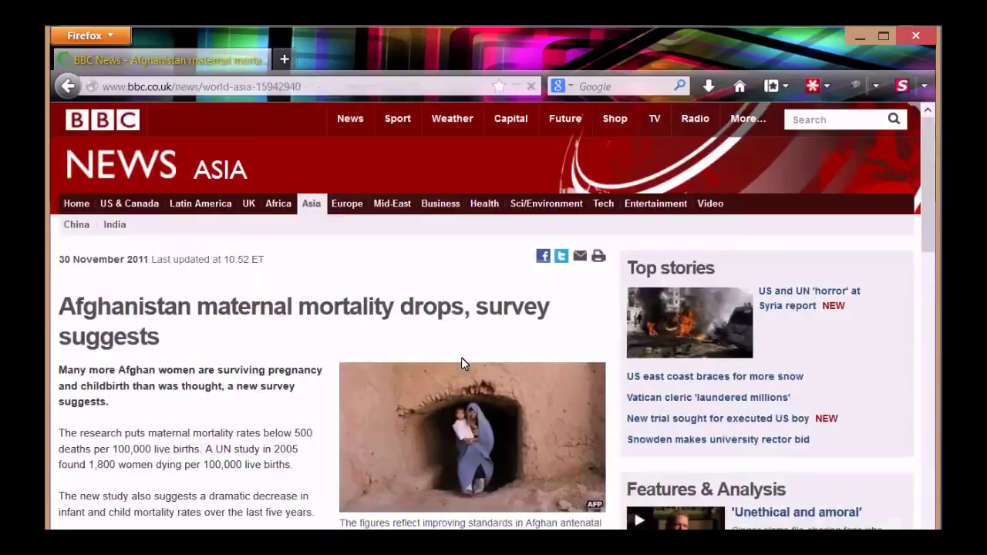
Scroll through the BBC maternal mortality report, then return to the search results
scroll(316, 333, "down", 2)
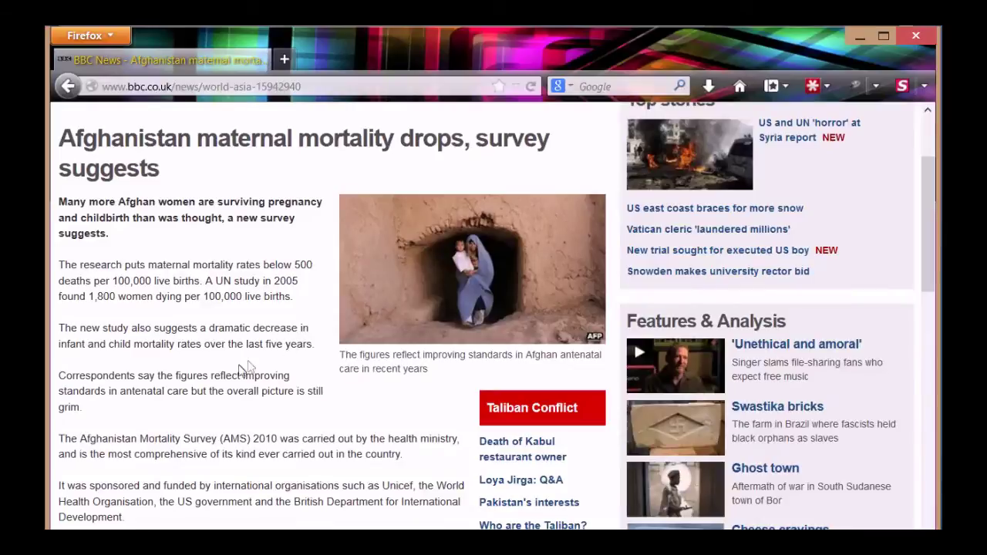
scroll(163, 323, "down", 2)
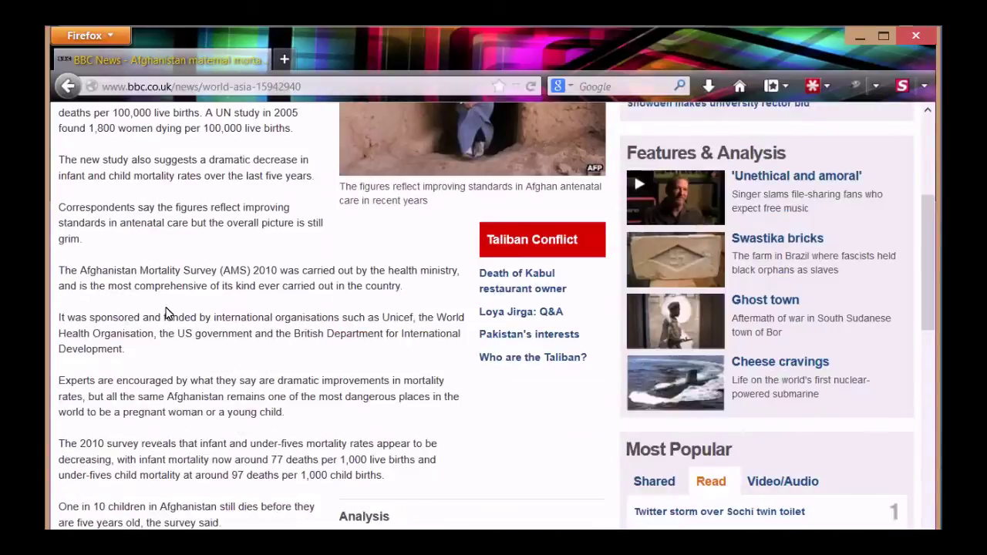
scroll(269, 327, "down", 4)
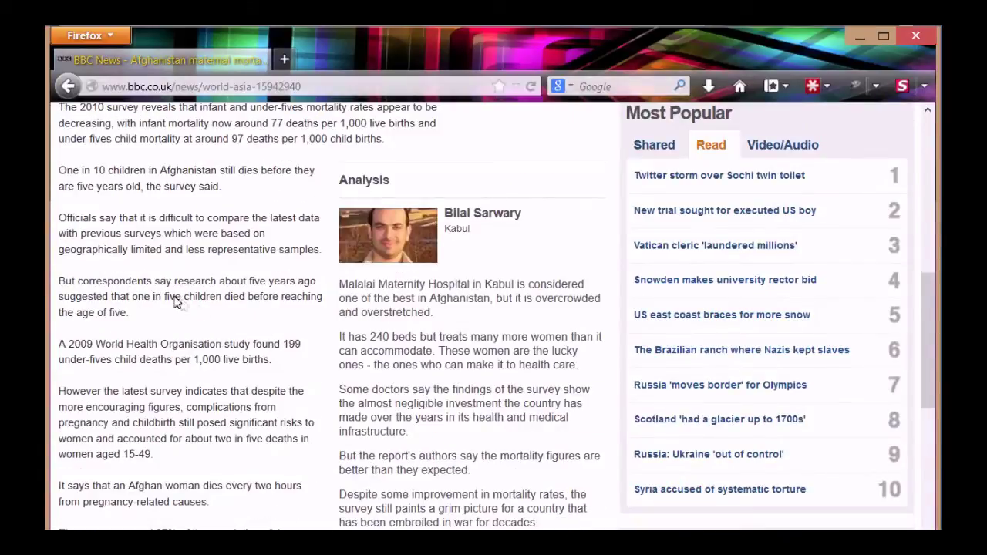
scroll(176, 300, "down", 3)
scroll(389, 315, "down", 5)
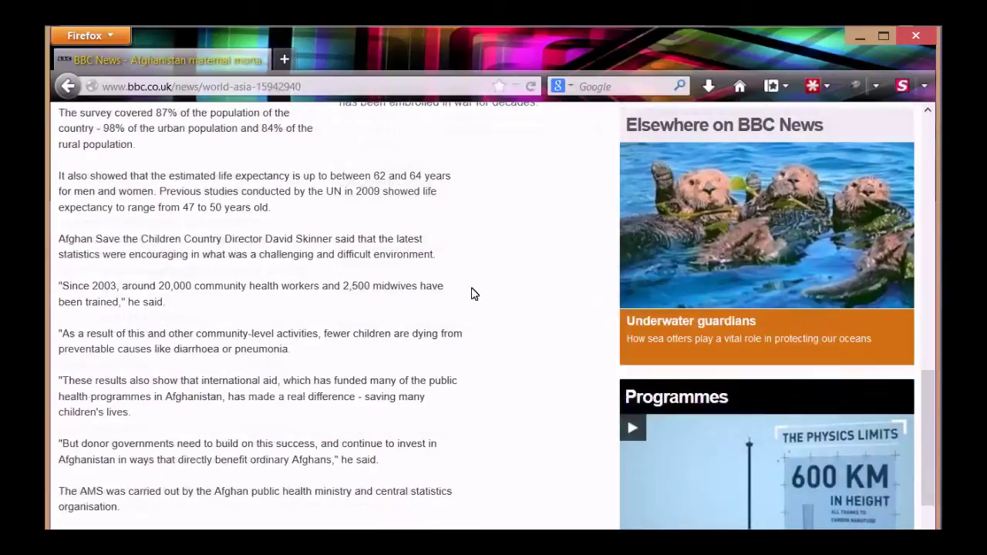
key("BackSpace")
Skim the Reducing Infant and Maternal Mortality result, then open UNDP's 'Reduce child mortality' page
left_click(456, 433)
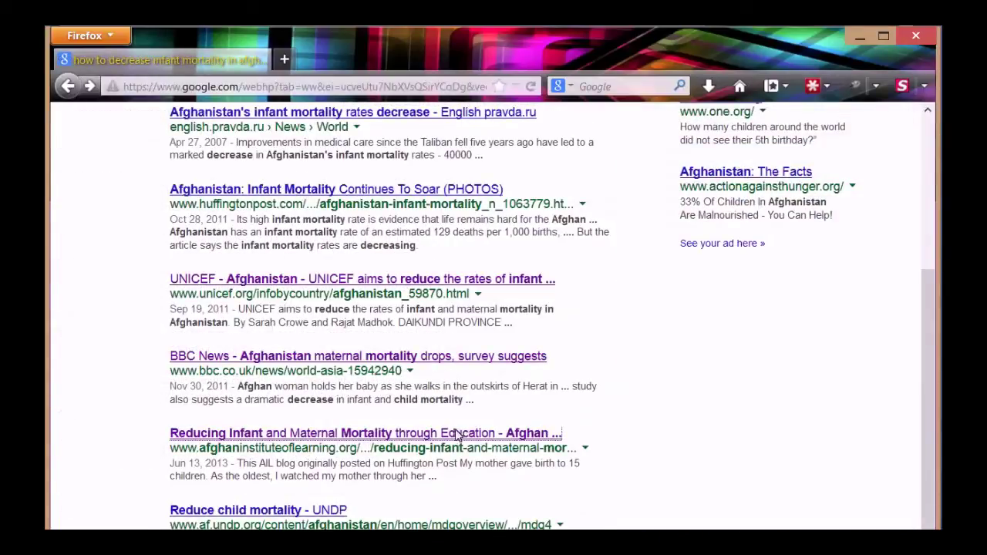
scroll(456, 432, "down", 8)
key("BackSpace")
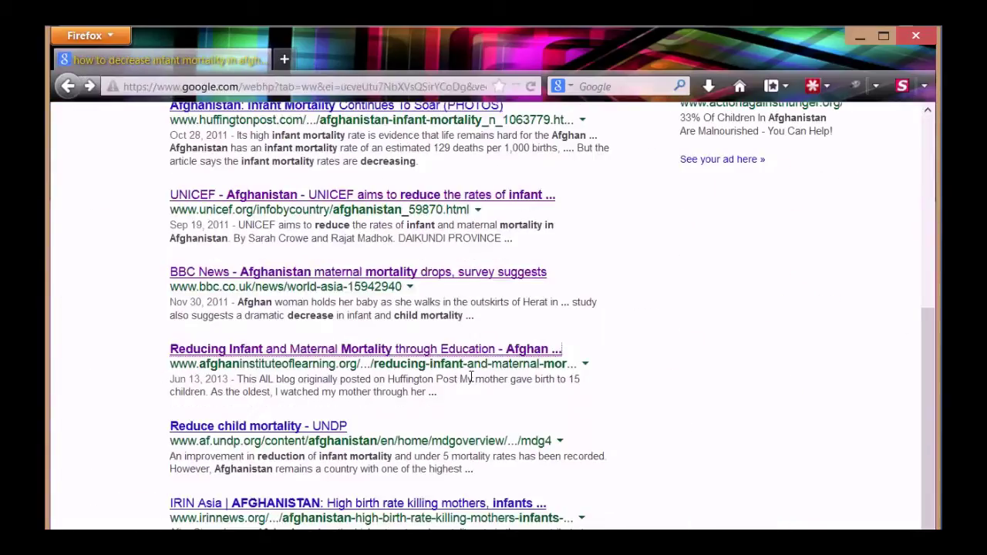
left_click(232, 425)
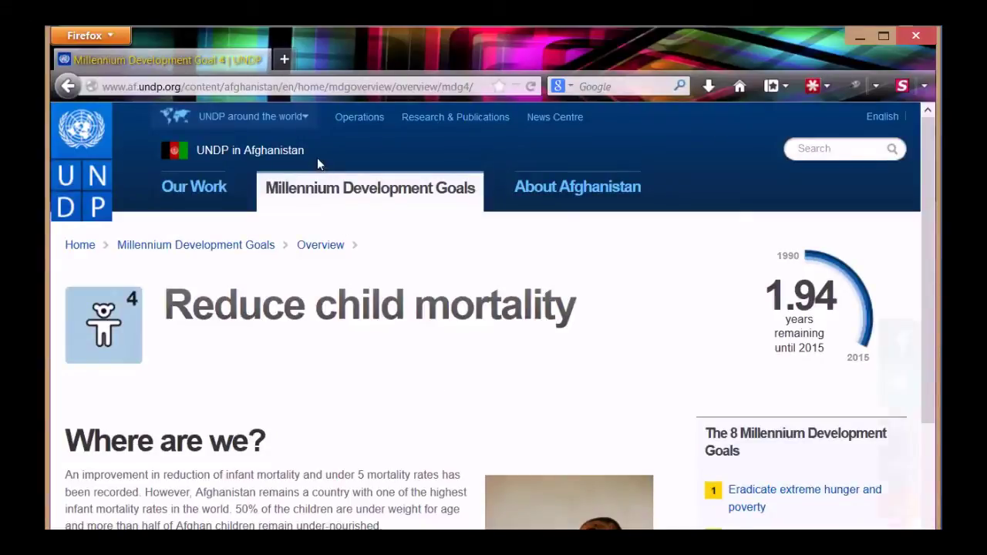
scroll(382, 377, "down", 4)
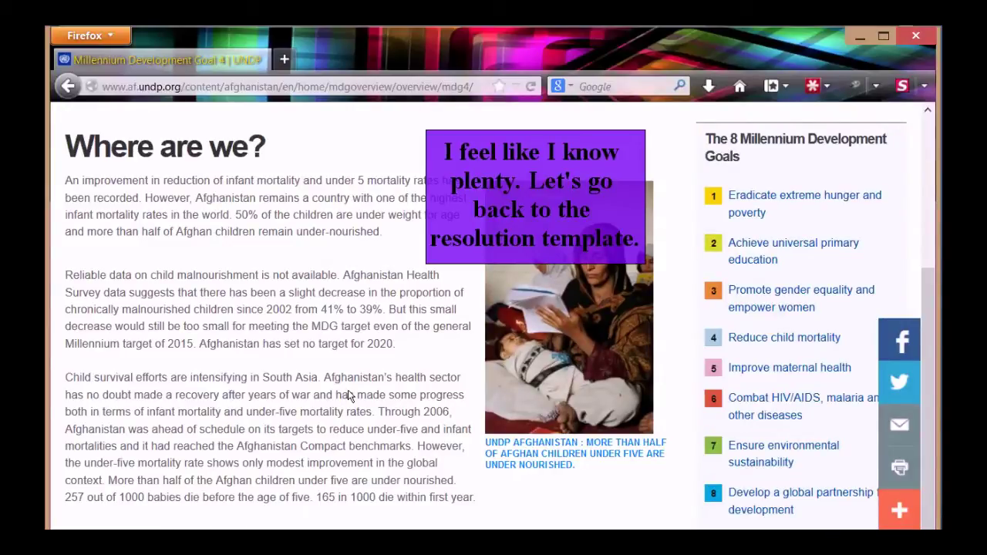
key("alt+Tab")
Write preamble fact 4: clean water, high nutrient foods and midwives noticeably decreased infant mortality
type("access to clean water, high nutrient foods, and midwives")
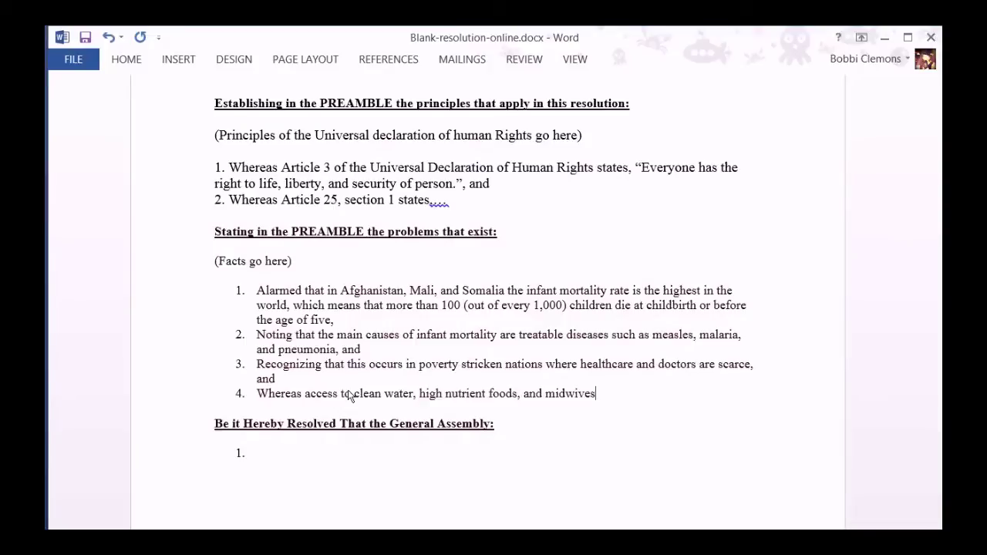
type(" has shown a noticeable decrease in infant mortality in Afghanistan")
scroll(473, 327, "down", 2)
type(",")
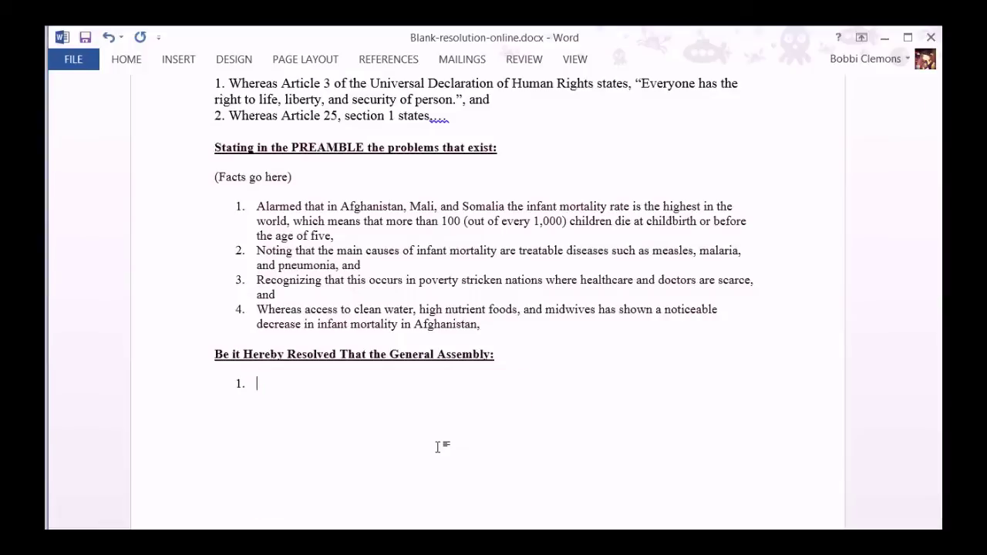
Complete the U.N.S.I.M. (United Nations Stopping Infant Mortality) clause and begin clause 2 on UNICEF-provided midwives and doctors
type("Create a committee known as U.N.S.I.M. (United Nations Stopping Infant Mortality) whose goal would be to decrease infant mortality in developing nations.")
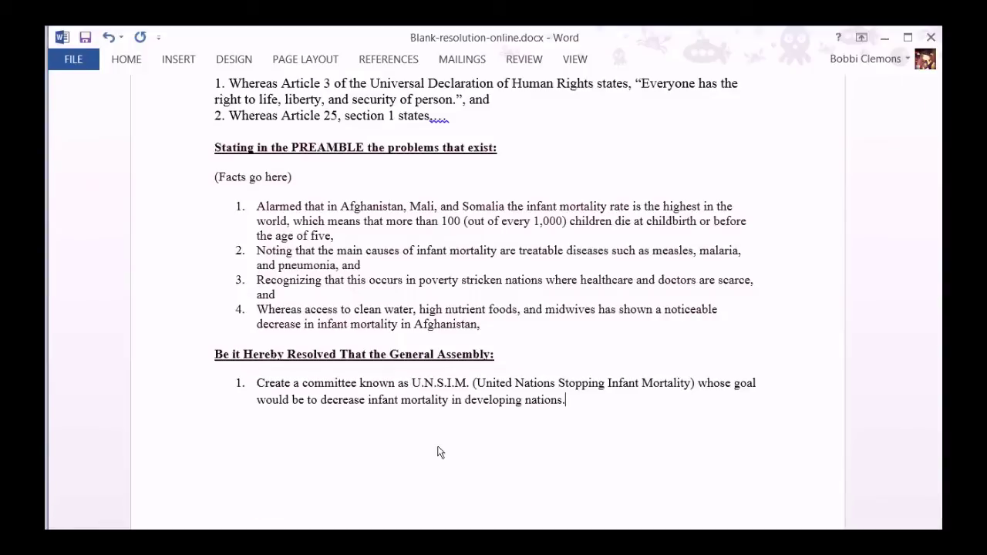
key("Return")
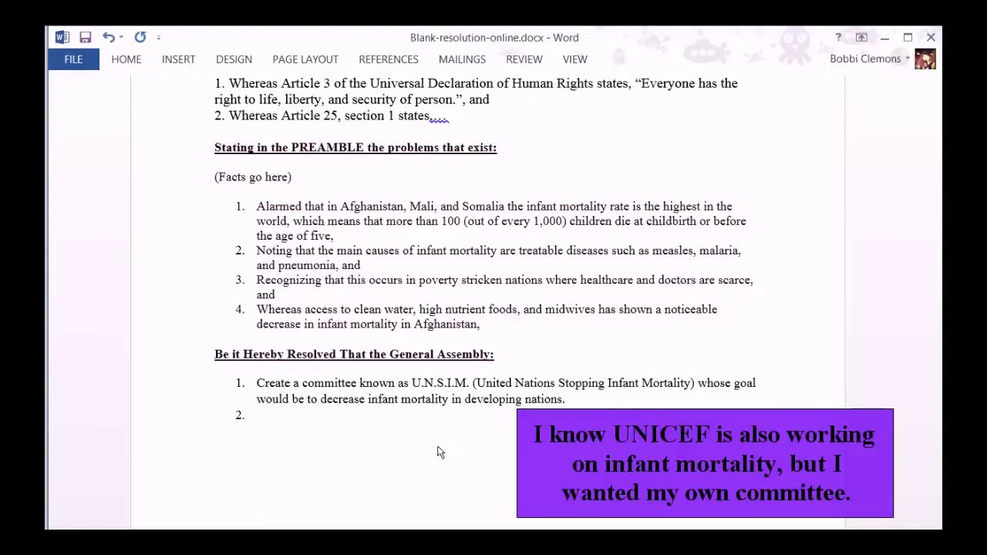
type("This committee would work with UNICEF")
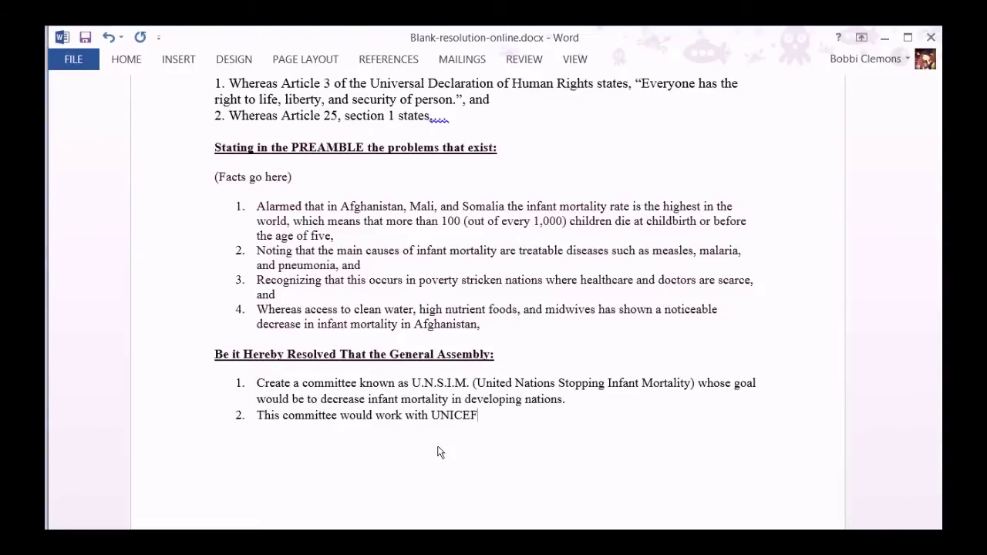
type(" to provide trained midwives,")
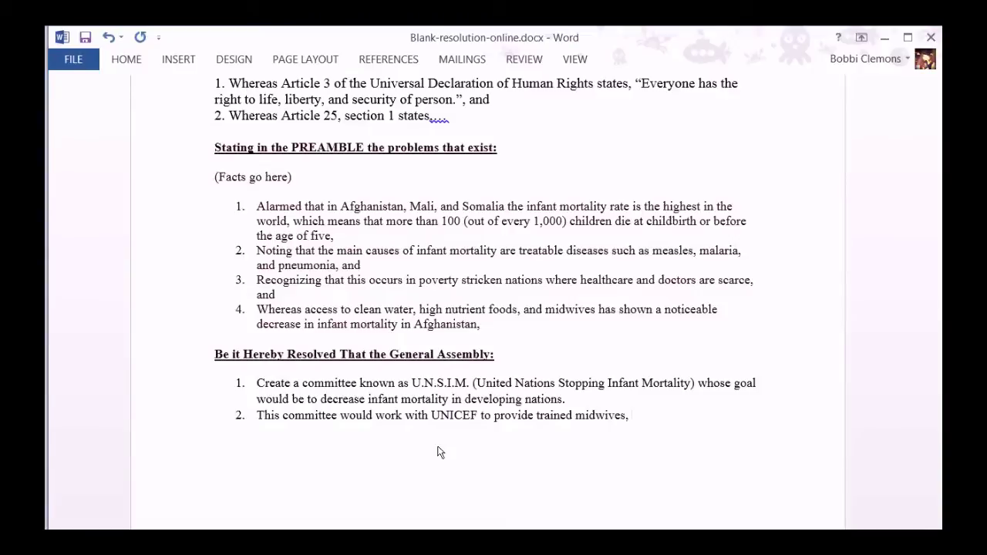
type(" doctors, and other health personnel")
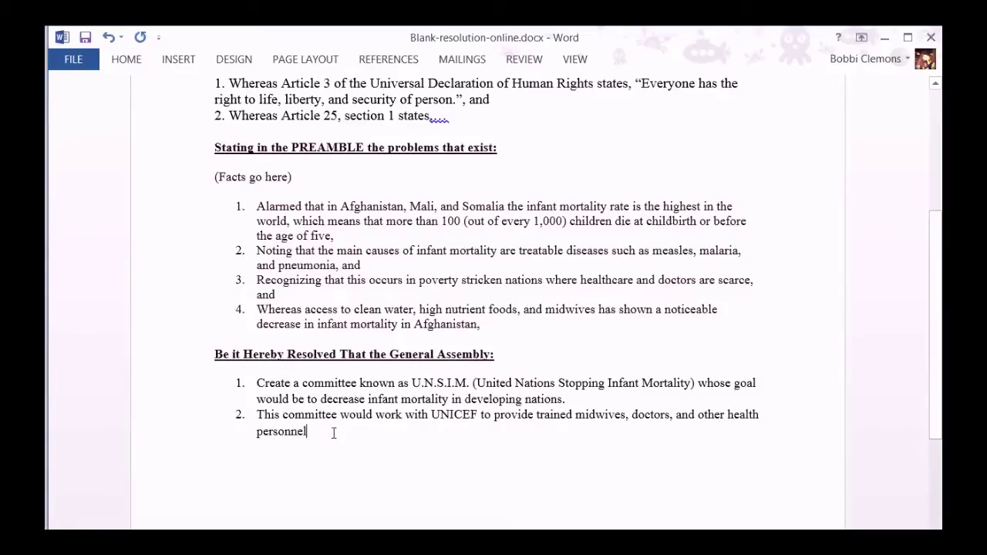
type(" to newly established clinics in Afghanistan, Somalia, and Mali.")
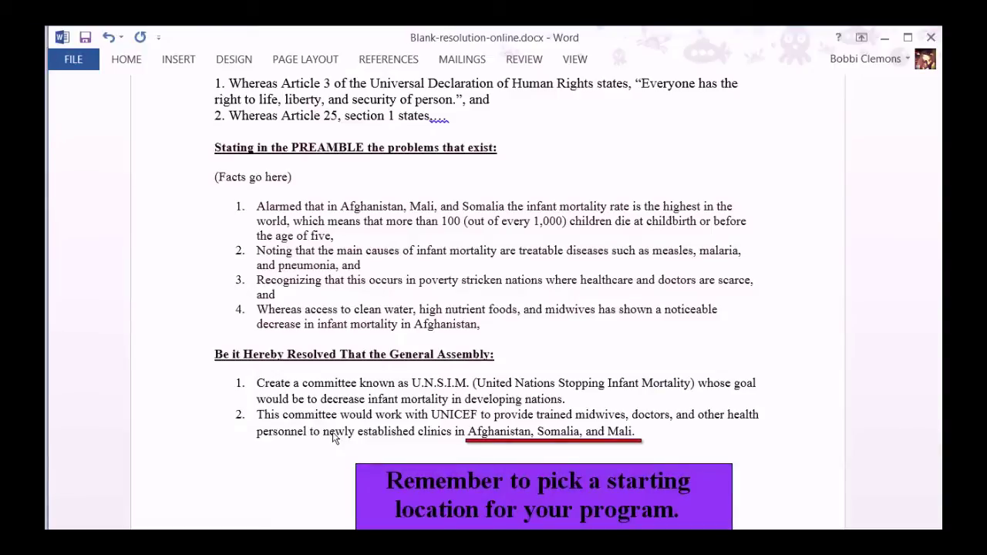
Add ten pediatric and childbirth clinics per nation, then start clause 3 'To pay for U.N.S.I.M.'
type("Ten clinics would be built in each of the ")
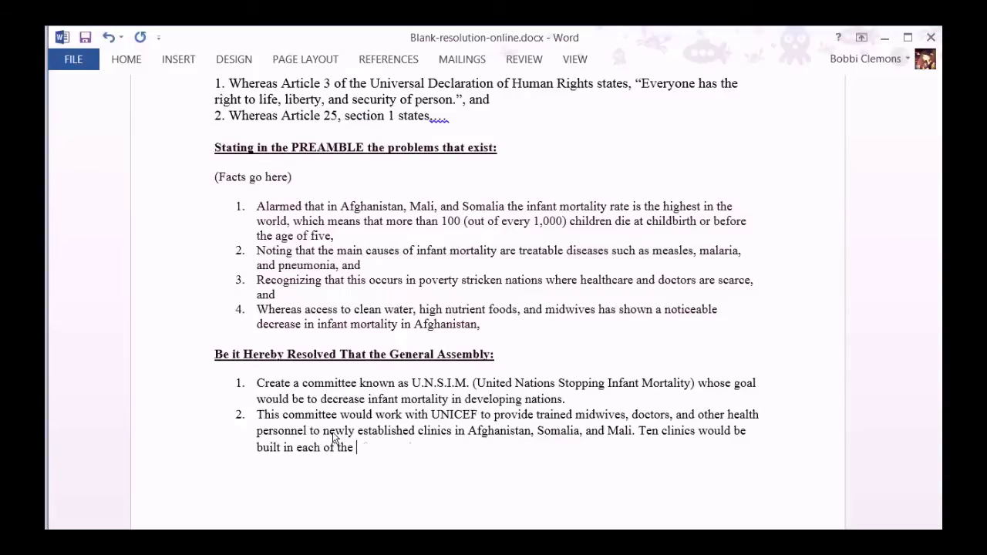
type("aforementioned nations. Each clinic would have a variety of vaccines/medicines")
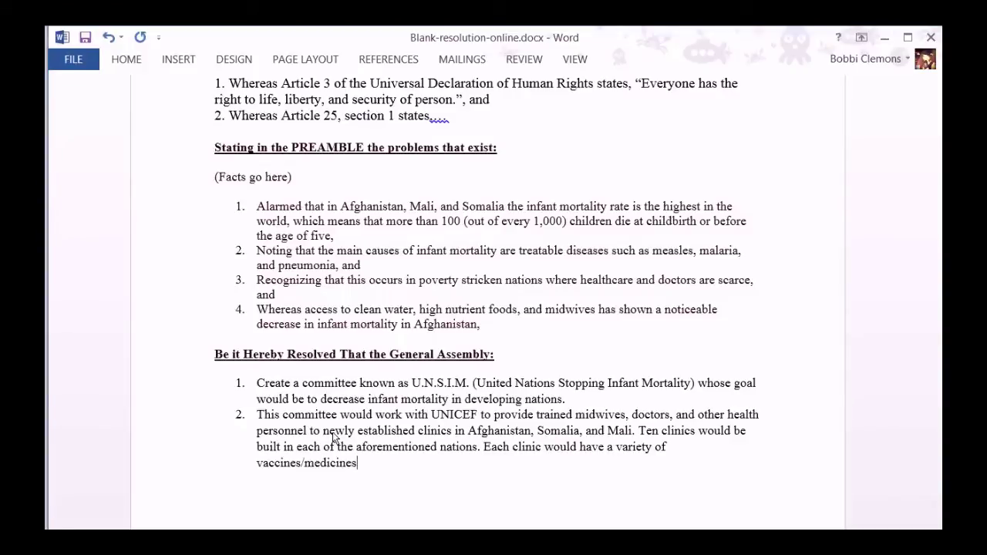
type(" and other necessary supplies. Each clinic would also have two portable health clinics (for 20 healthmobiles total)")
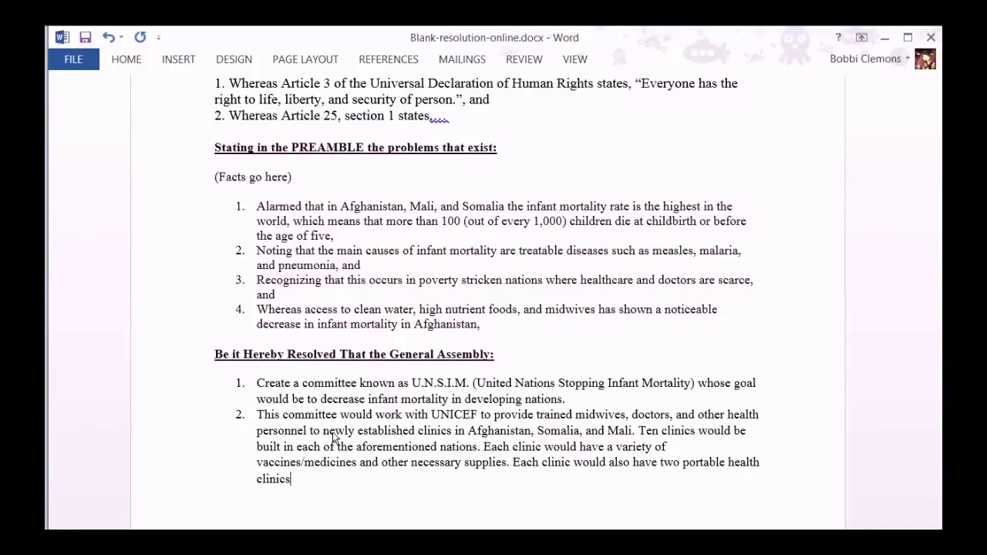
type("The U.N.S.I.M. clinics would speciali")
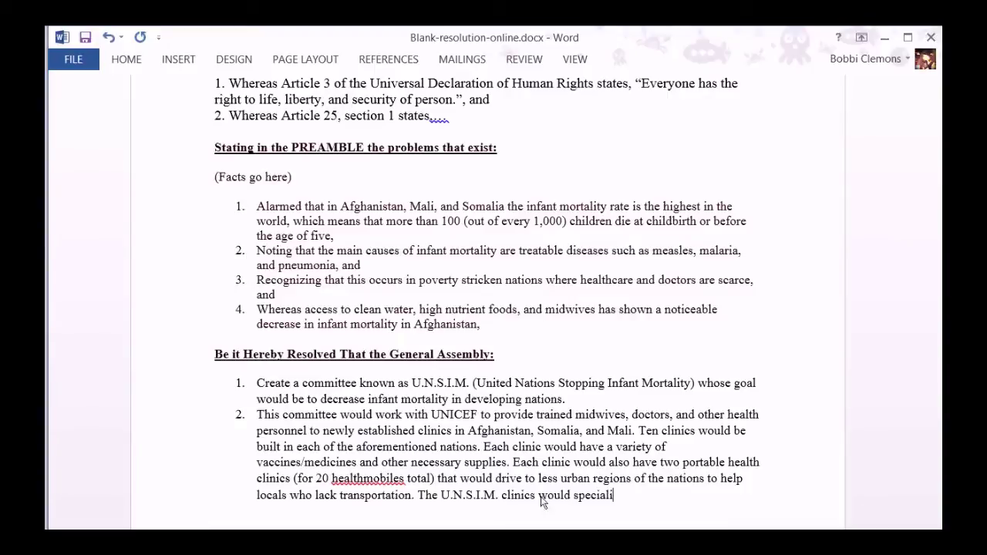
type("ze in")
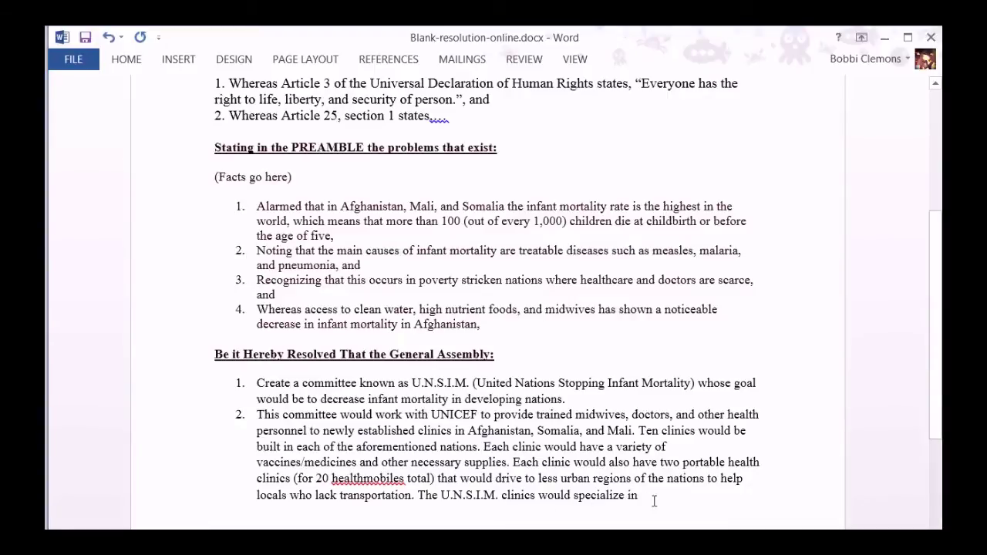
type(" pediatric care and childbirth. All services provided would be free.")
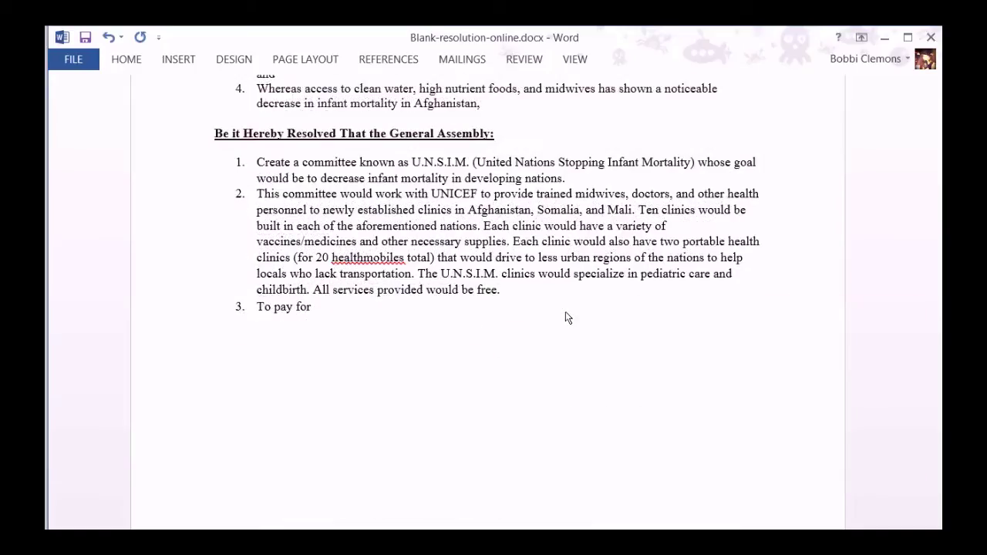
type("U.N.S.I.M.")
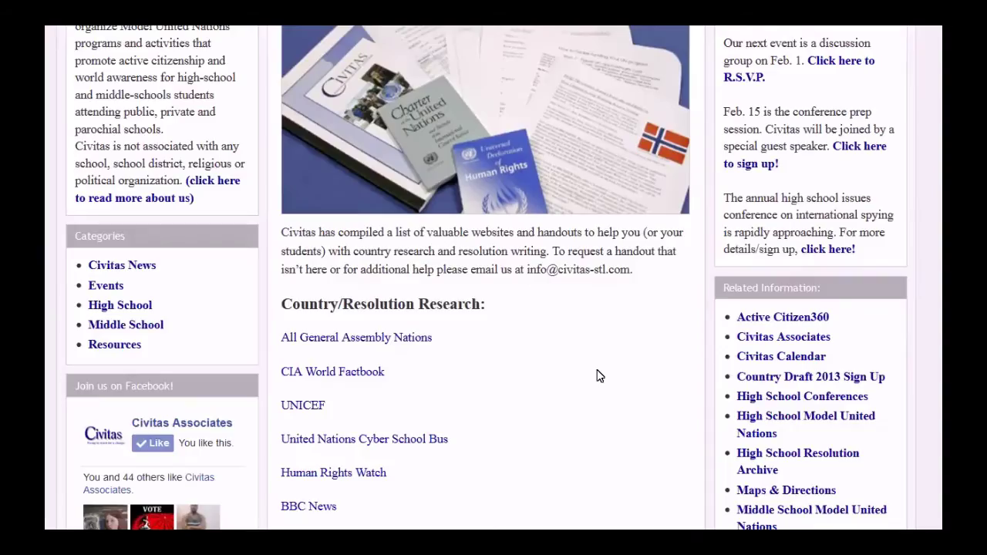
Open the 2013-2014 Participant Handbook and scroll to its slide on funding through U.N. member dues
scroll(601, 376, "down", 8)
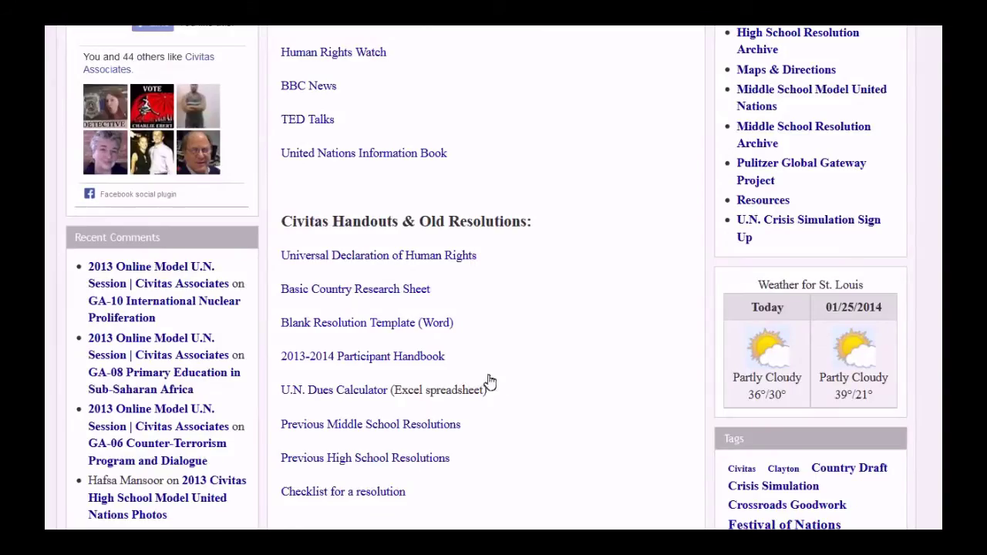
left_click(417, 357)
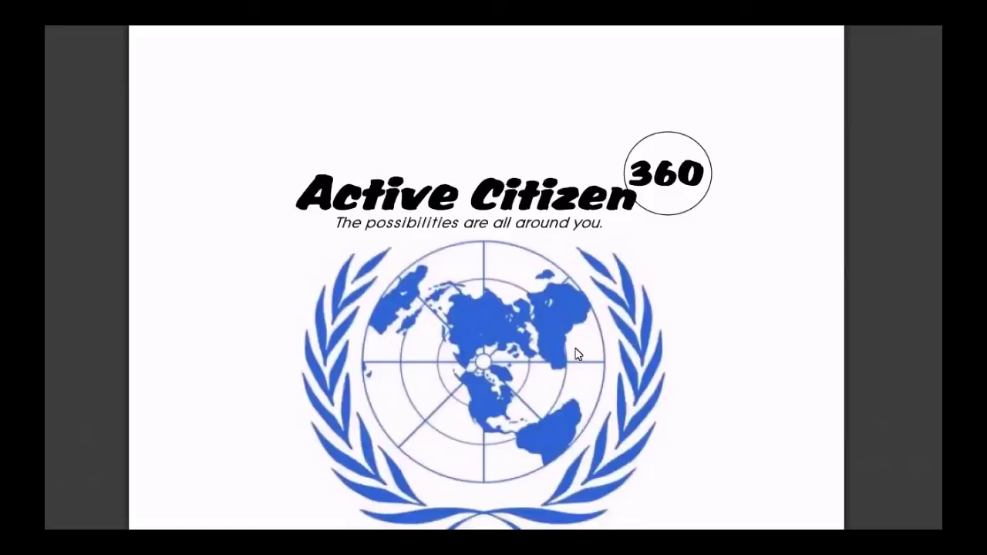
scroll(577, 355, "down", 5)
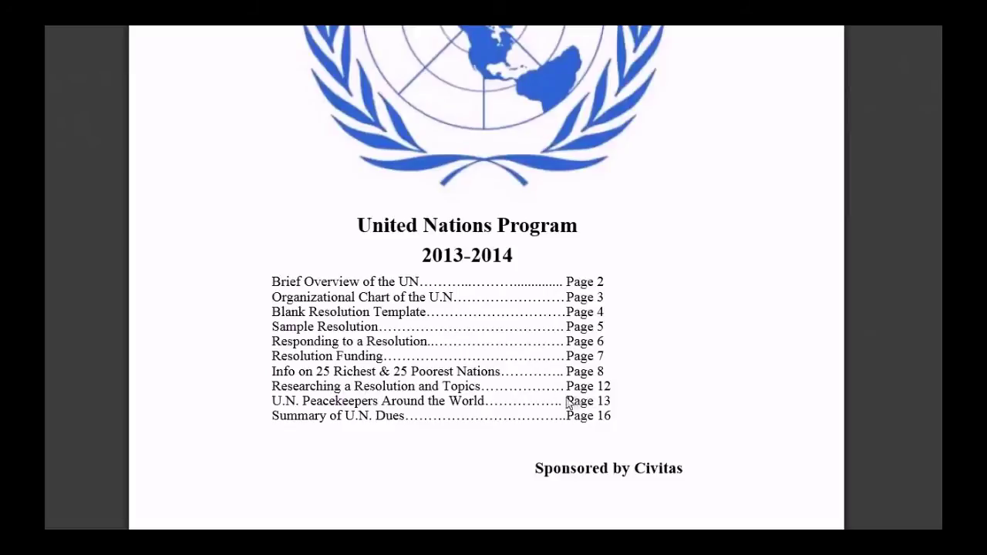
scroll(668, 401, "down", 1)
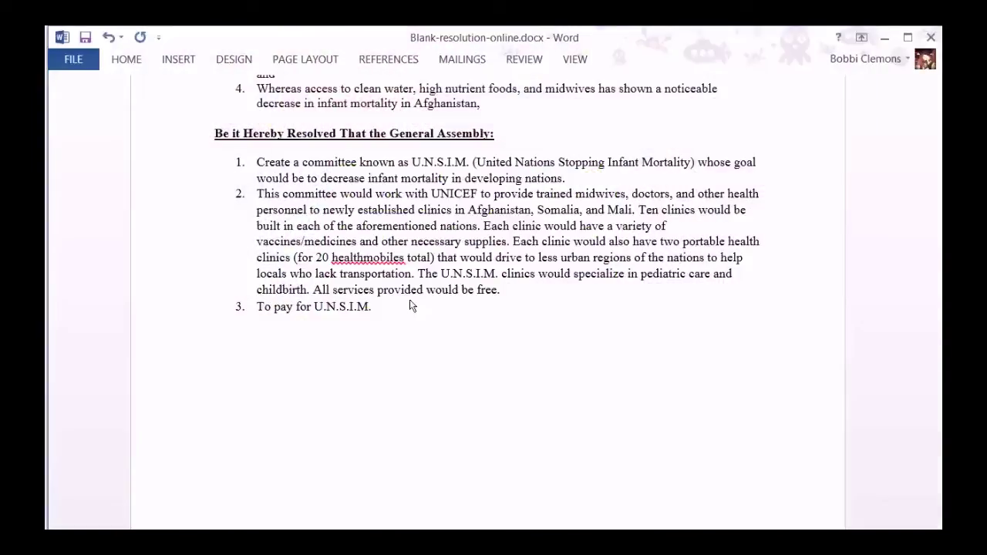
Continue clause 3 with ', we recommend that the dues of the wealthiest', then return to Civitas
type(", we recommend that the dues of the wealthiest")
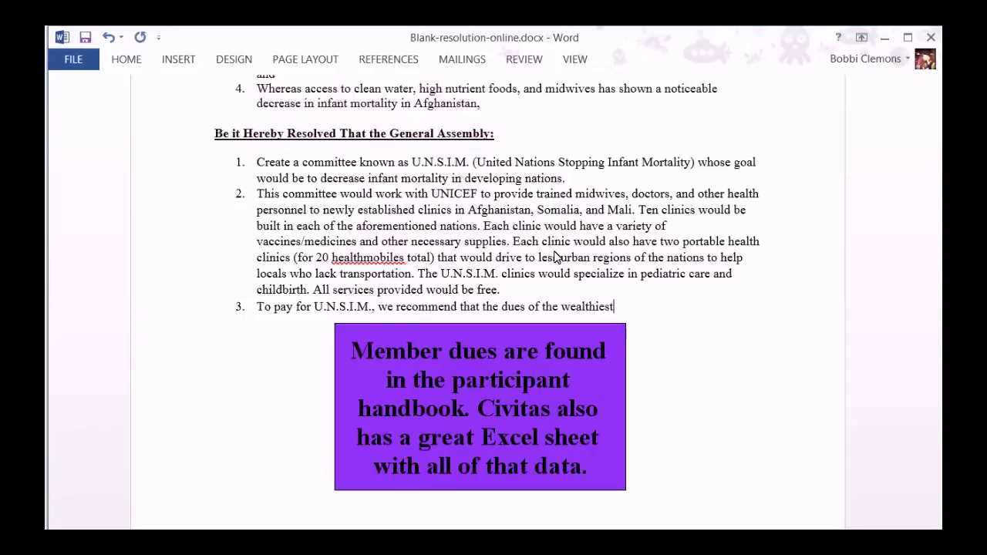
key("alt+Tab")
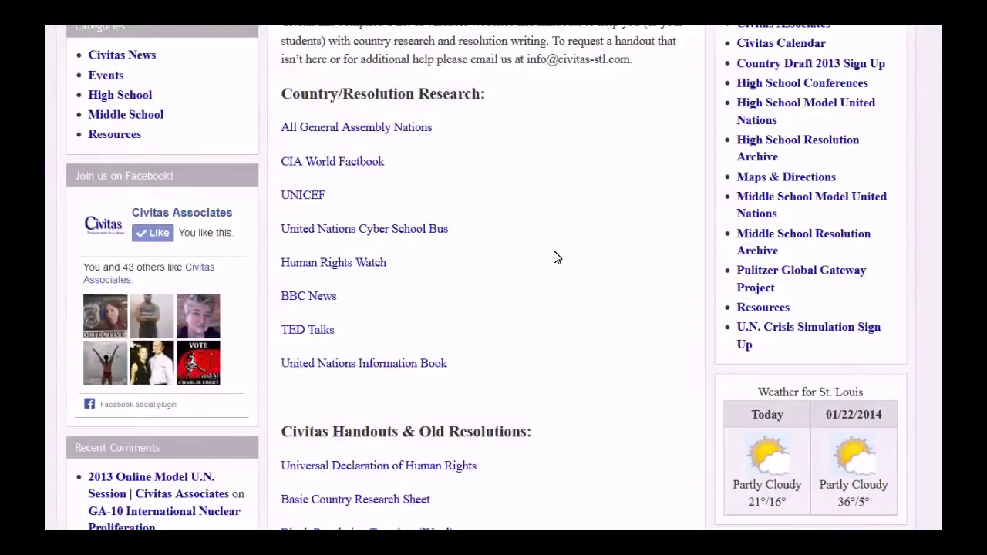
scroll(370, 503, "down", 1)
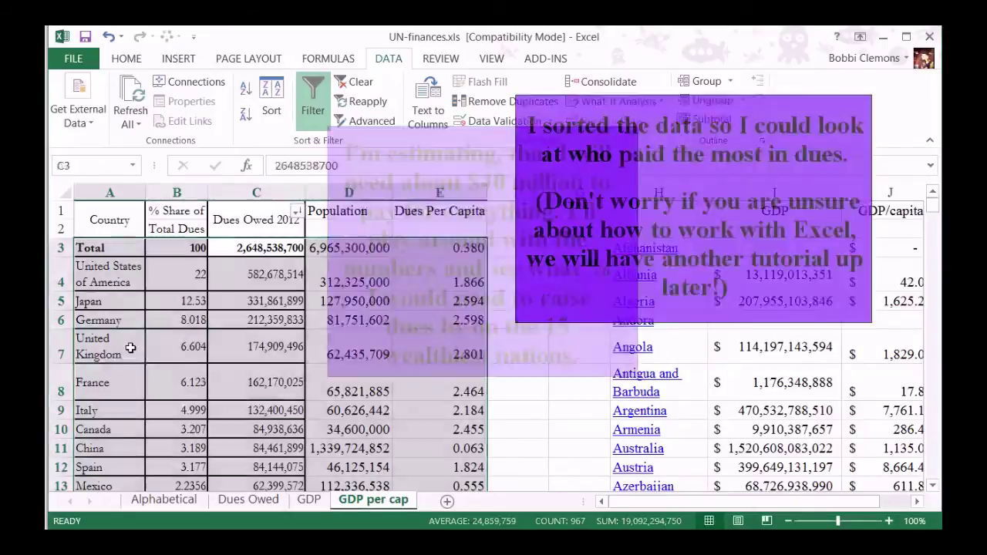
Compare top dues payers like the United Kingdom and Italy, then paste the spending uses into clause 3
left_click(131, 348)
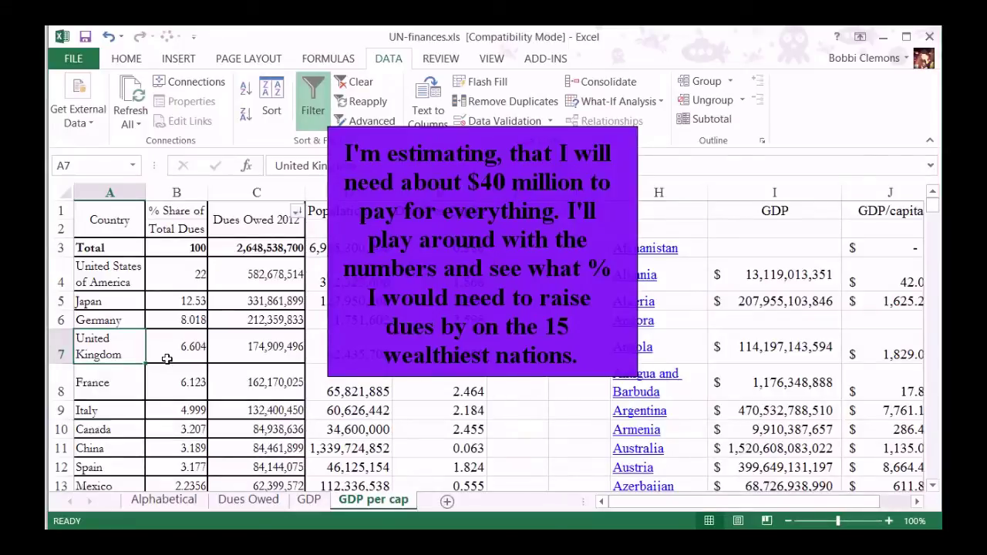
key("Down")
key("Down")
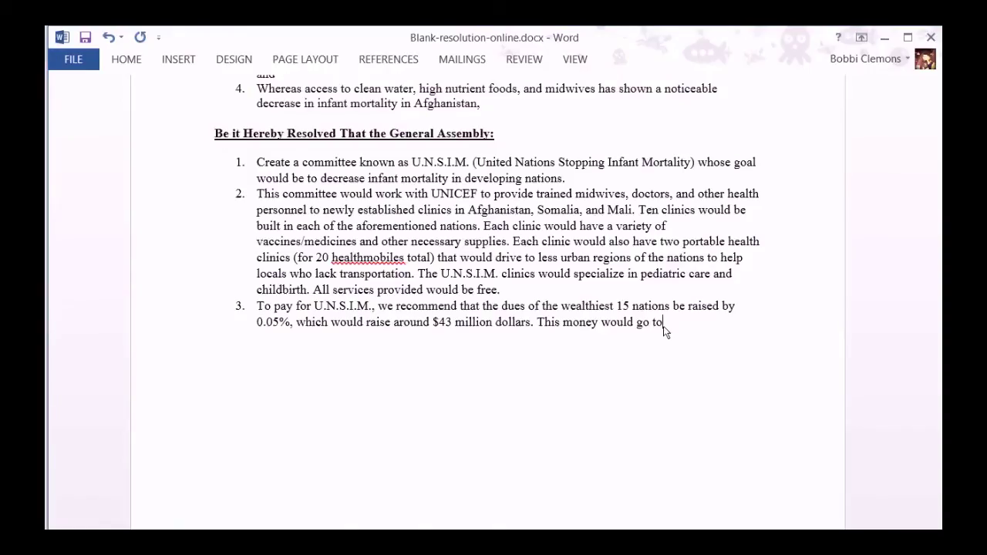
type("transportation, salary staffs, building construction, purchasing supplies, and whatever else is needed.")
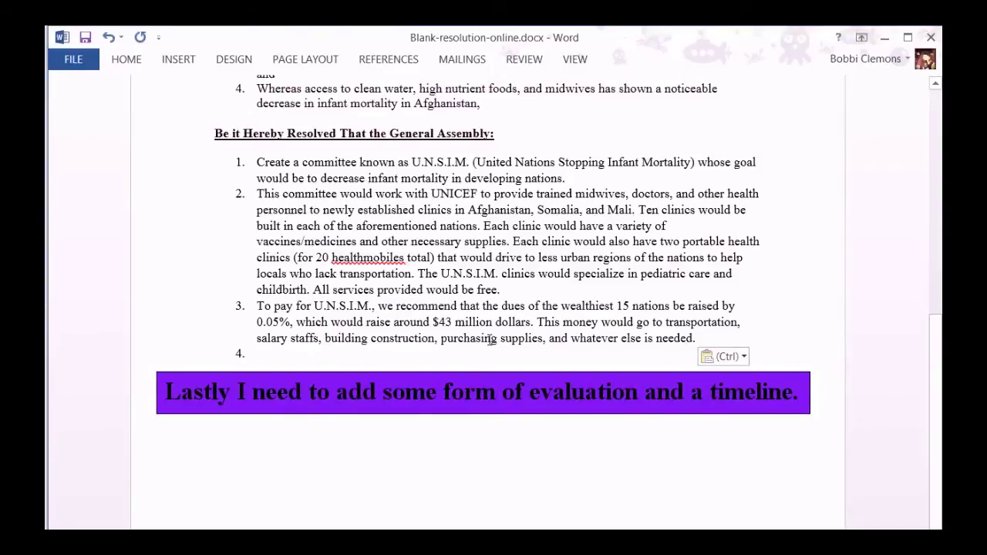
Type clause 4: General Assembly review of U.N.S.I.M., then expansion into the next 3 high-mortality nations
type("To ensure the effectiveness of ")
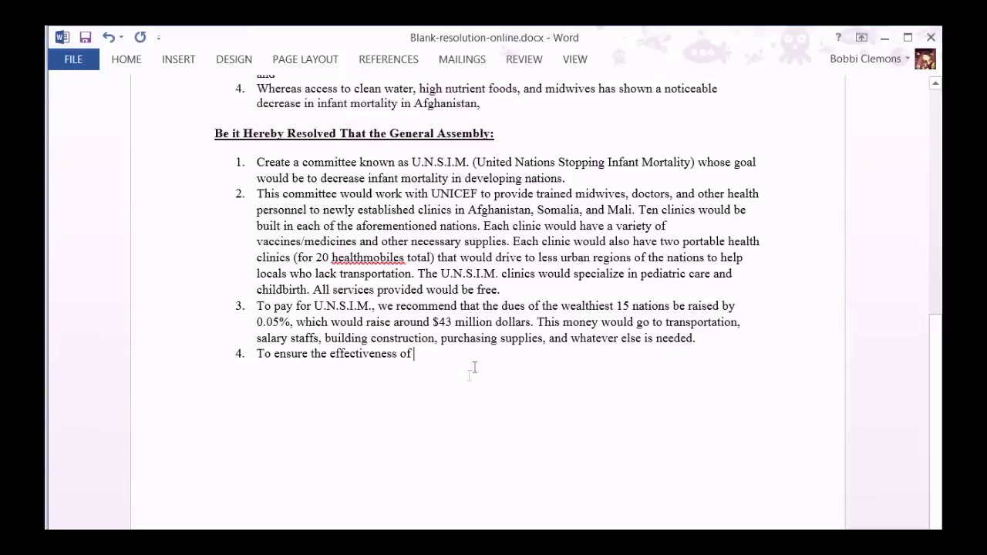
type("U.N.S.I.M., we ask that the General Assembly evaluate progress ")
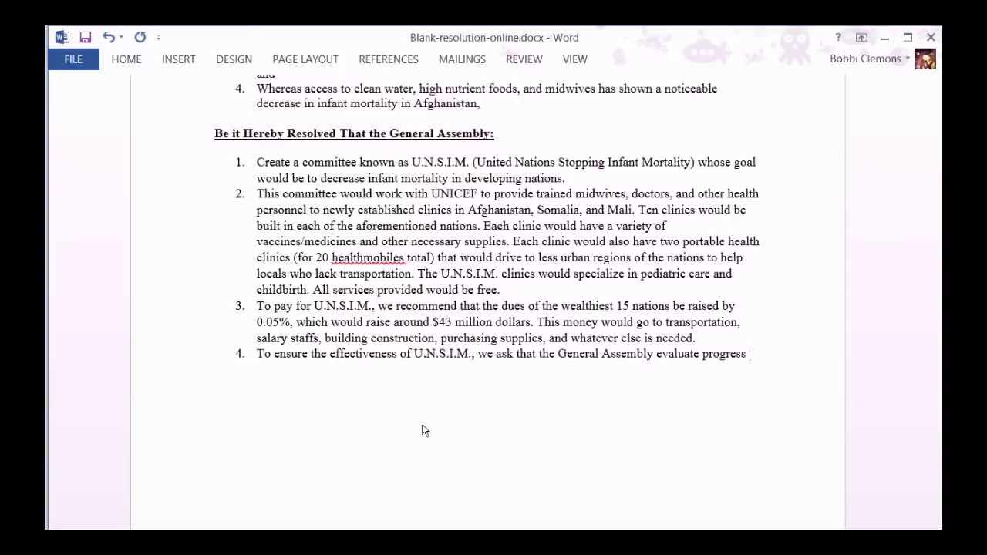
type("after 5 years. If infant mortality has decreased by 5% or more, the program will be considered successful.")
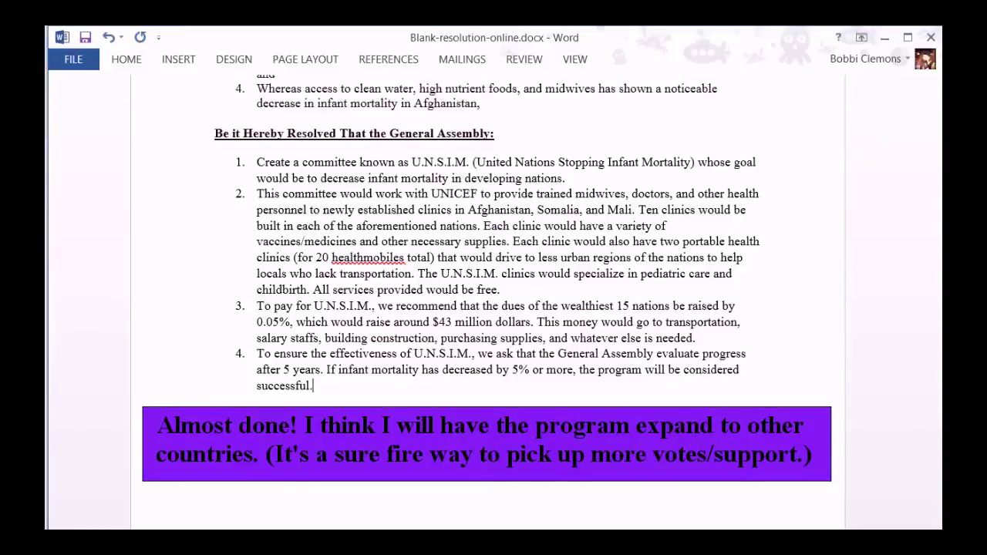
type("If successful, U.N.S.I.M. will expand into the next 3 nations with high infant mortality rates, which would be")
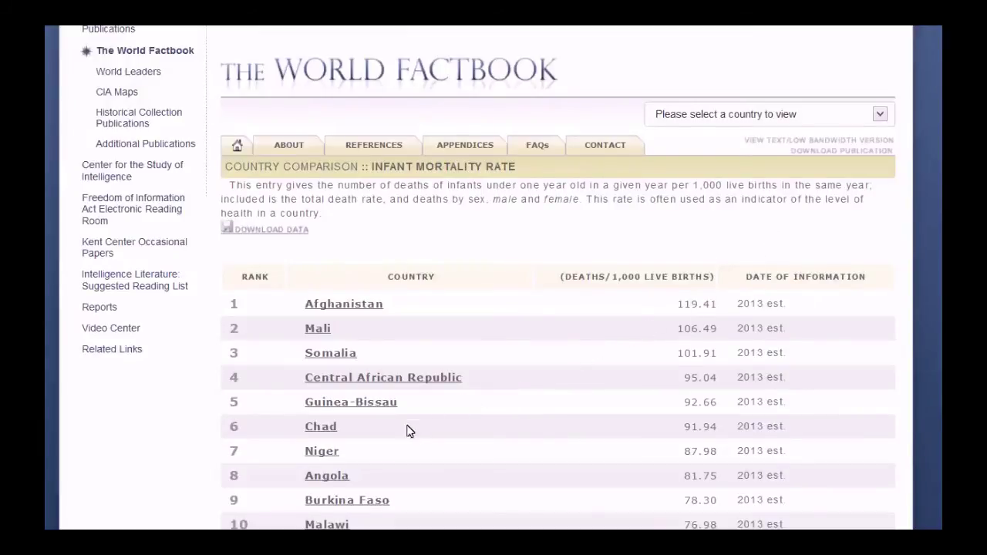
Select Factbook ranks 4–6 and end clause 4 with Central African Republic, Guinea Bissau, and Chad
left_click_drag(230, 377, 375, 440)
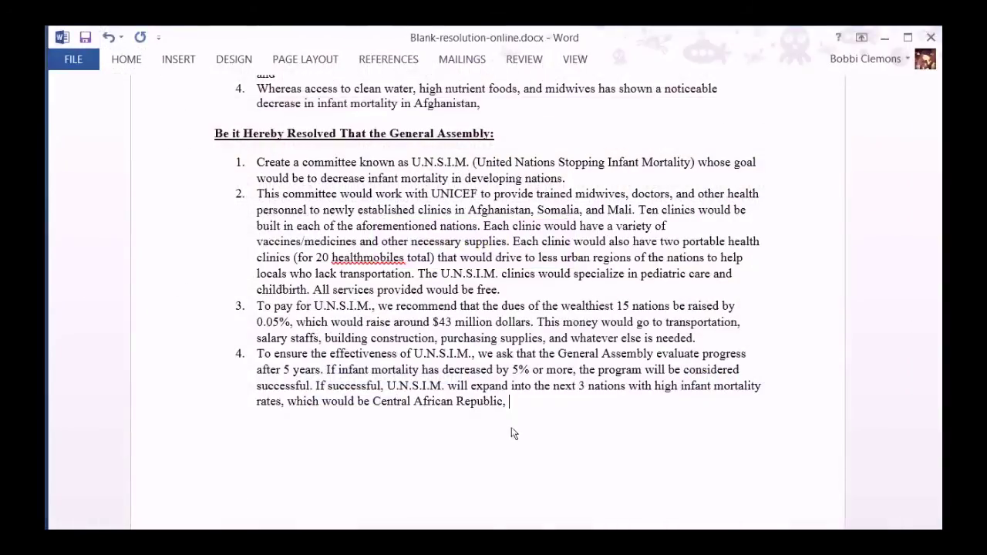
type("Guinea Bissau, and Chad.")
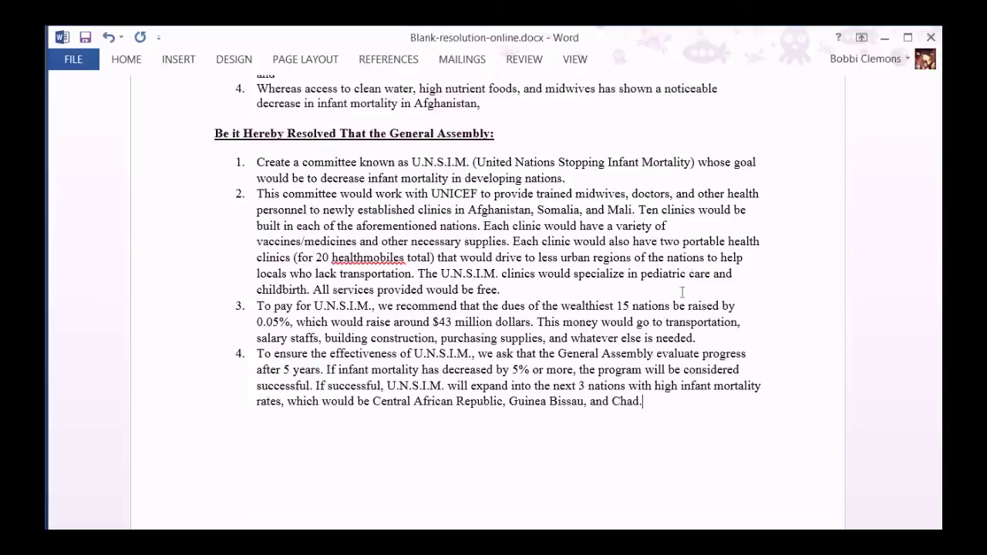
key("ctrl+Home")
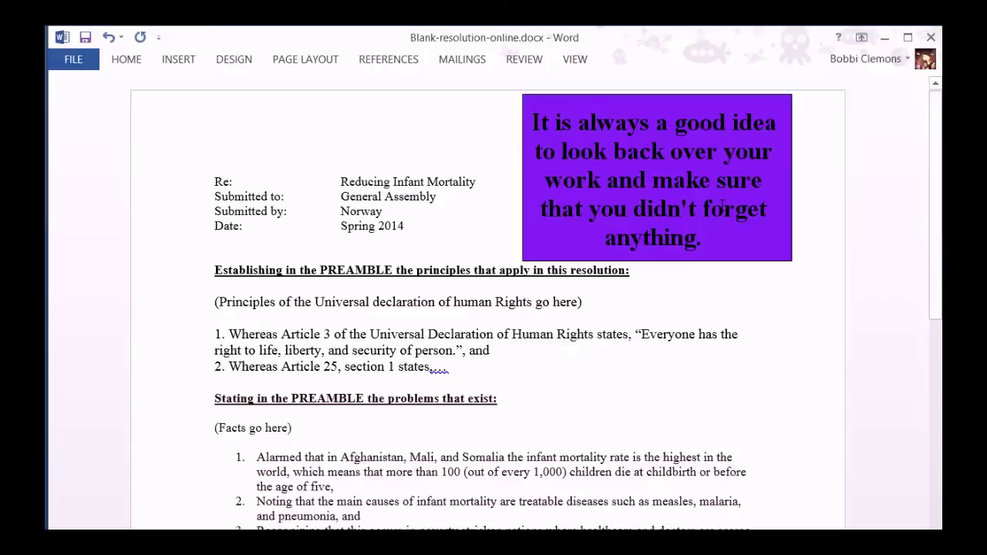
scroll(722, 206, "down", 10)
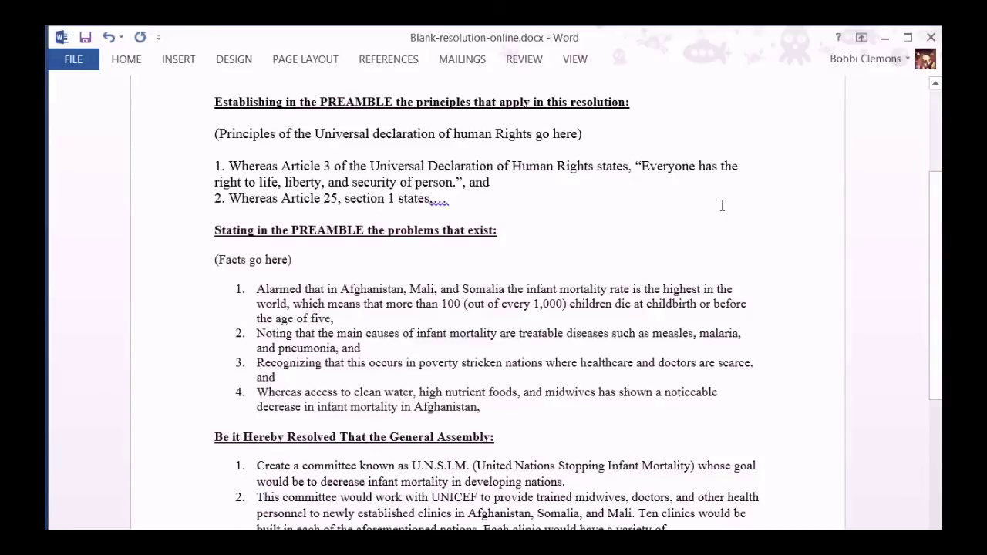